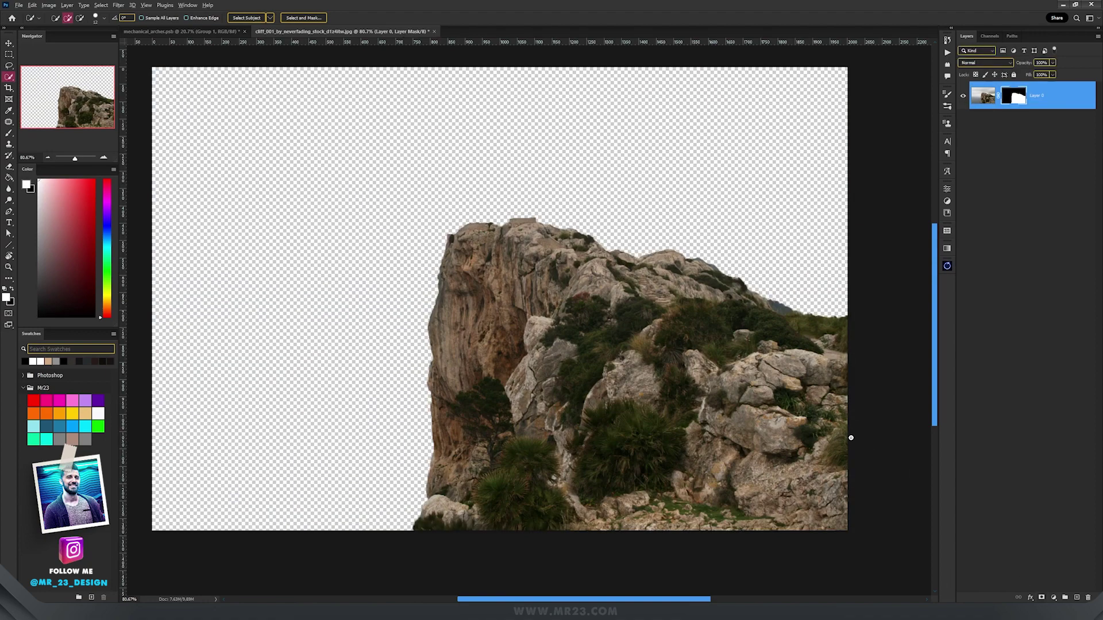
Inspect the edges of the masked cliff cutout against the transparent background
scroll(775, 412, "up", 3)
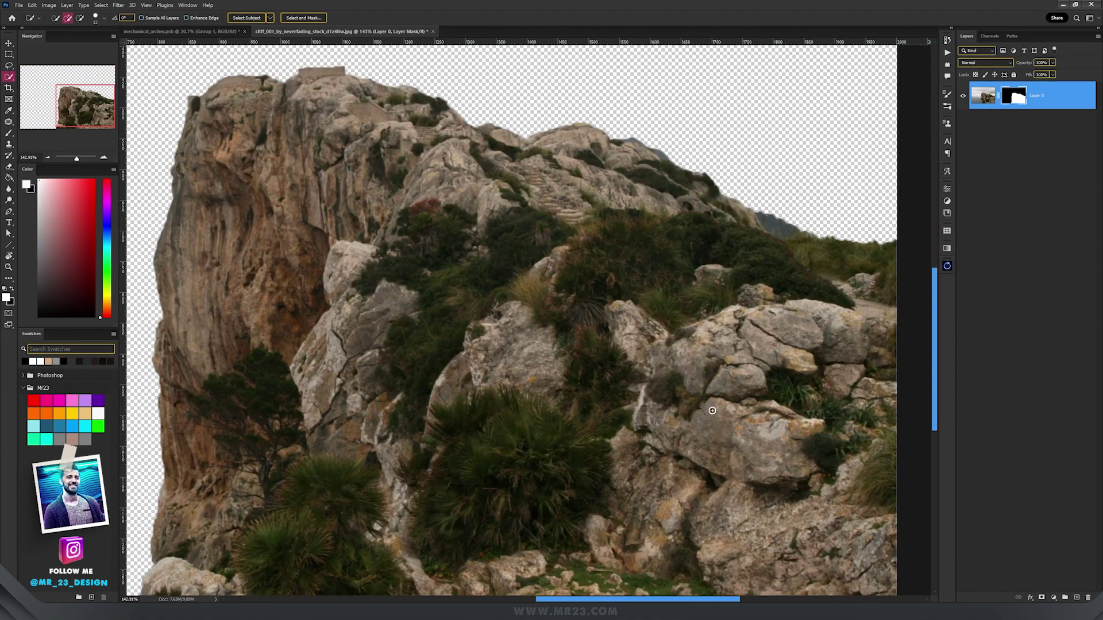
left_click_drag(486, 371, 578, 212)
scroll(578, 212, "down", 3)
scroll(570, 344, "up", 2)
scroll(570, 368, "down", 2)
key("v")
scroll(571, 378, "down", 1)
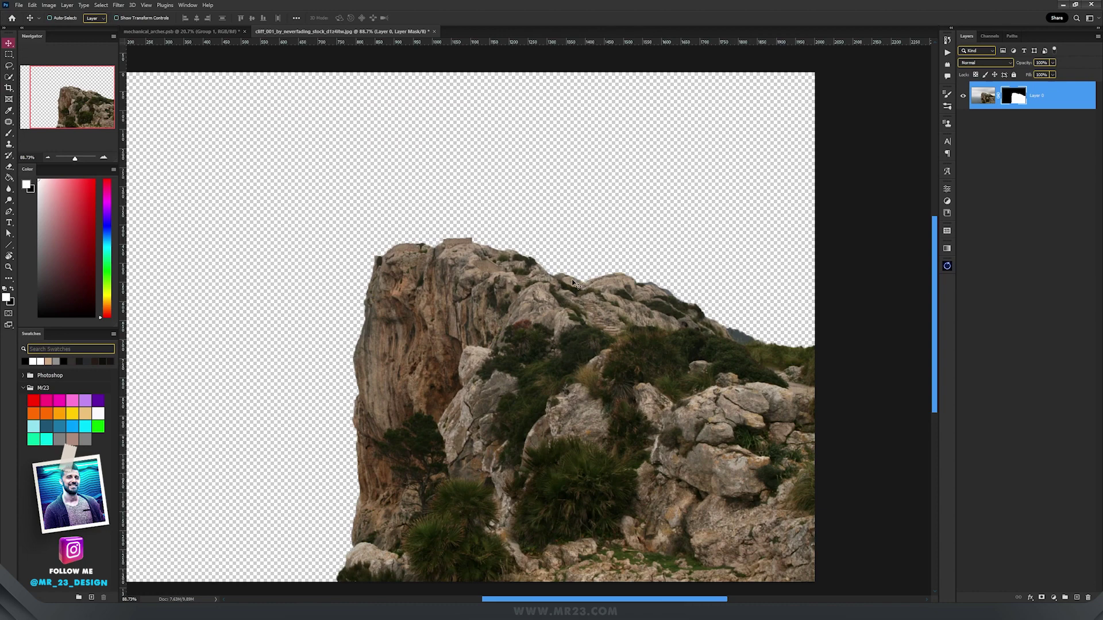
Add a new empty layer above the masked cliff and choose the Paint Bucket tool
key("ctrl+shift+alt+n")
key("g")
mouse_move(333, 217)
left_mouse_down()
mouse_move(430, 217)
mouse_move(416, 217)
left_mouse_up()
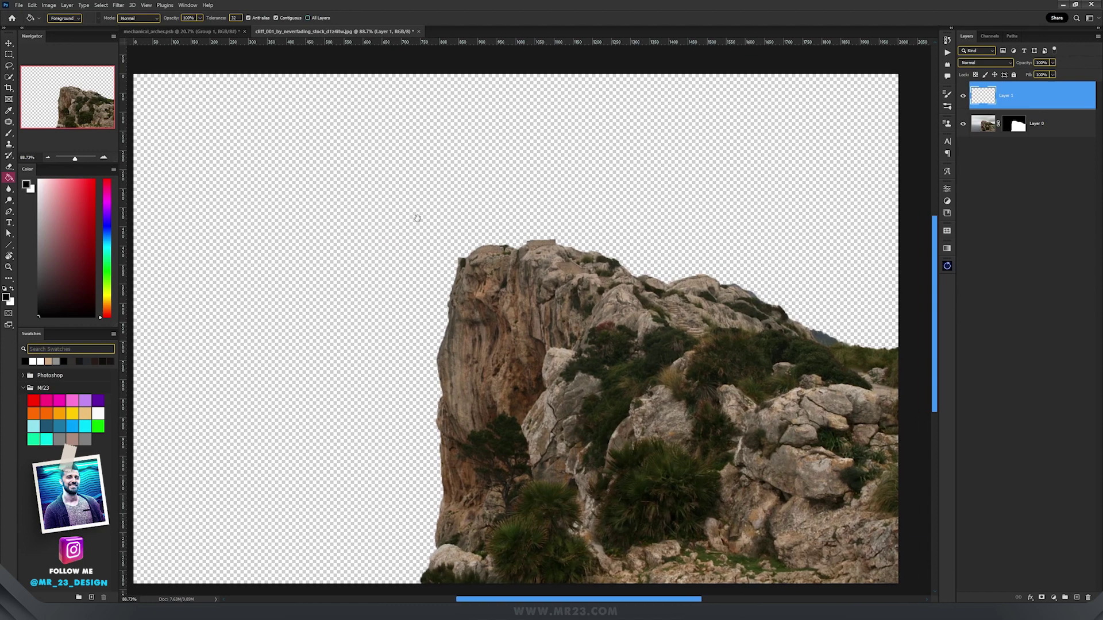
right_click(7, 180)
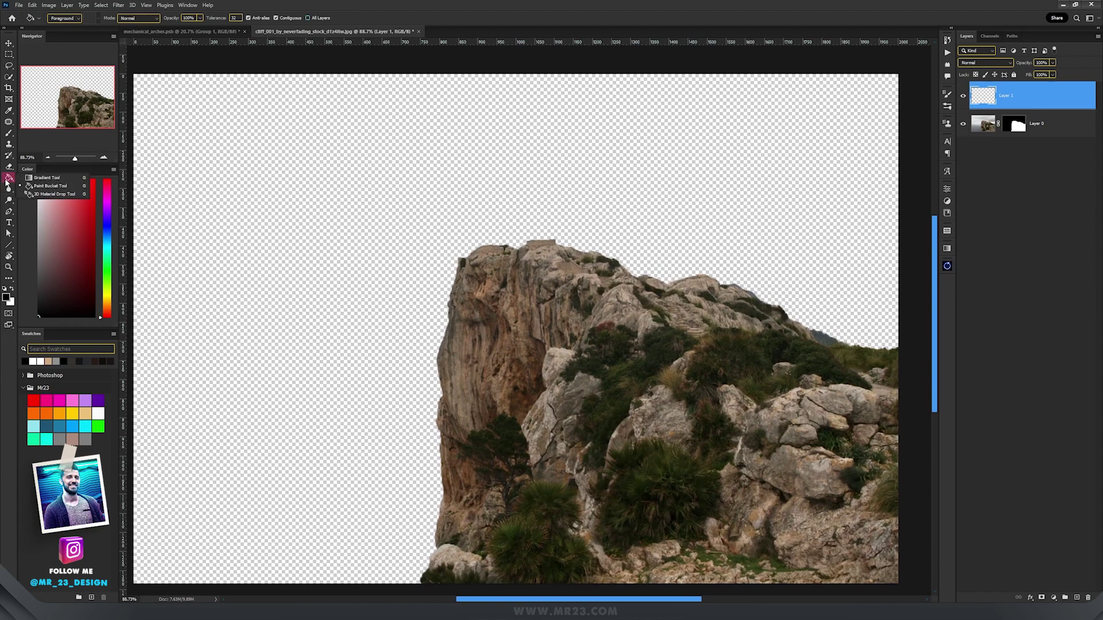
left_click(19, 187)
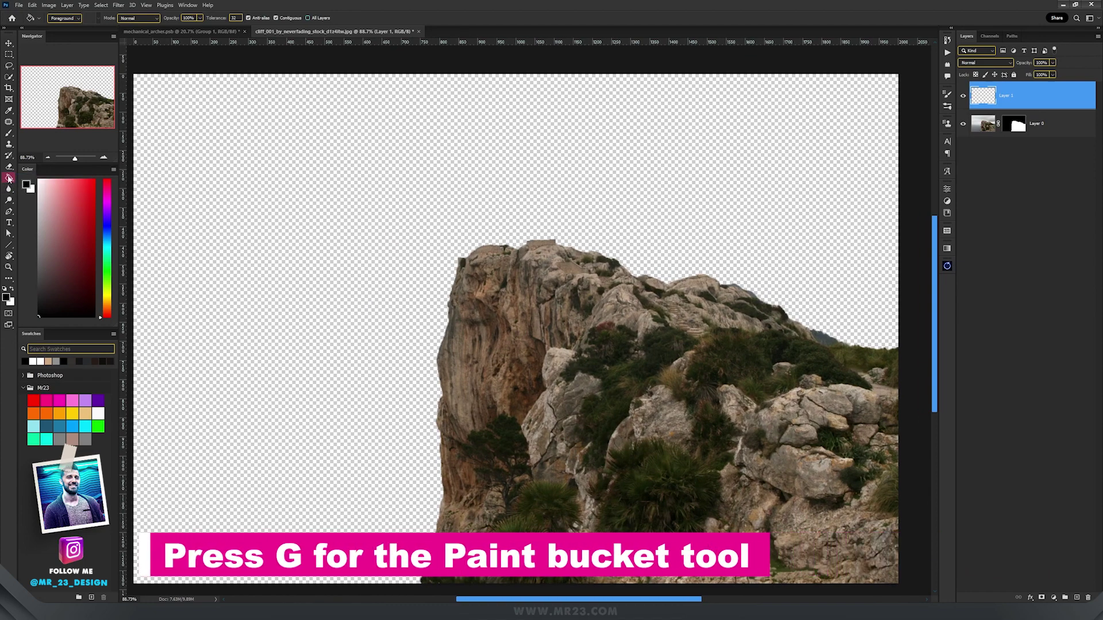
Fill the new layer with a neutral grey of 50% brightness and place it below the cliff layer
left_click(7, 297)
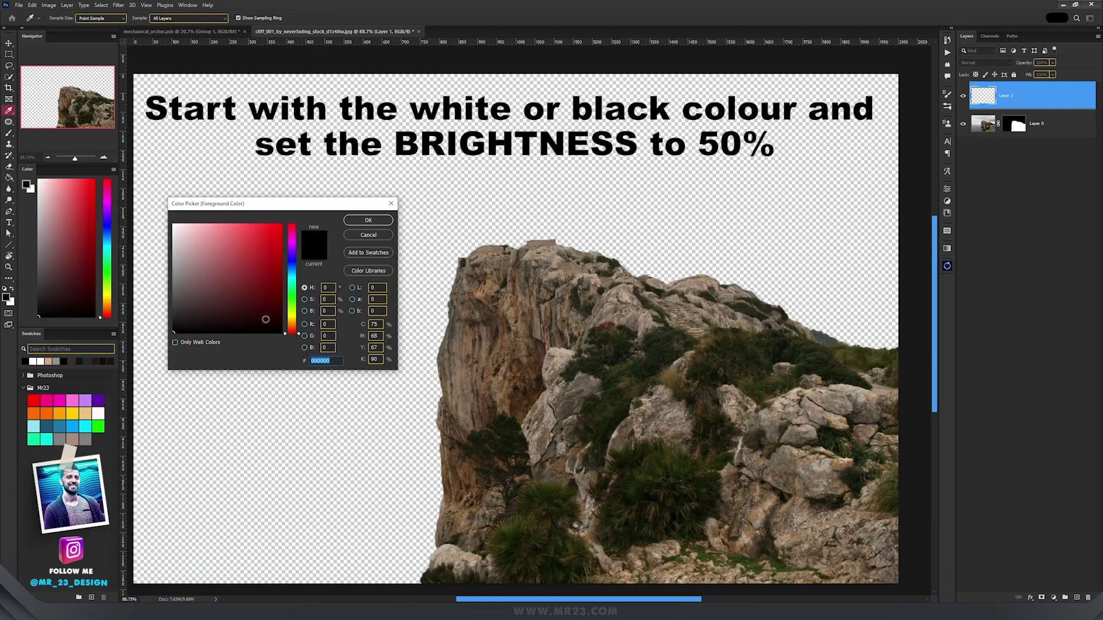
double_click(326, 312)
type("50")
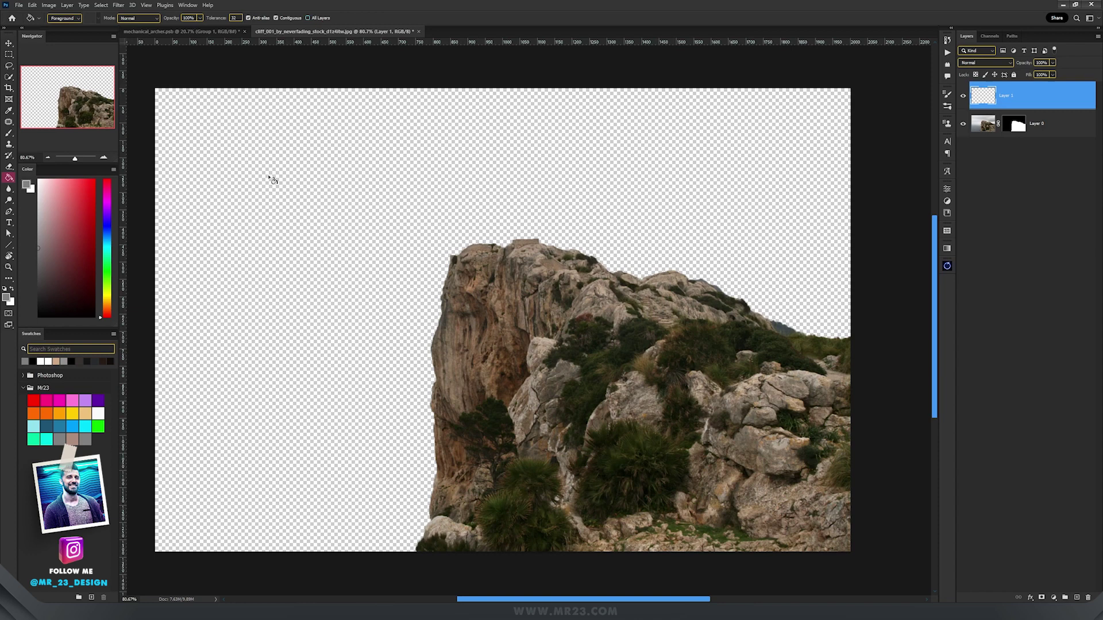
left_click(508, 202)
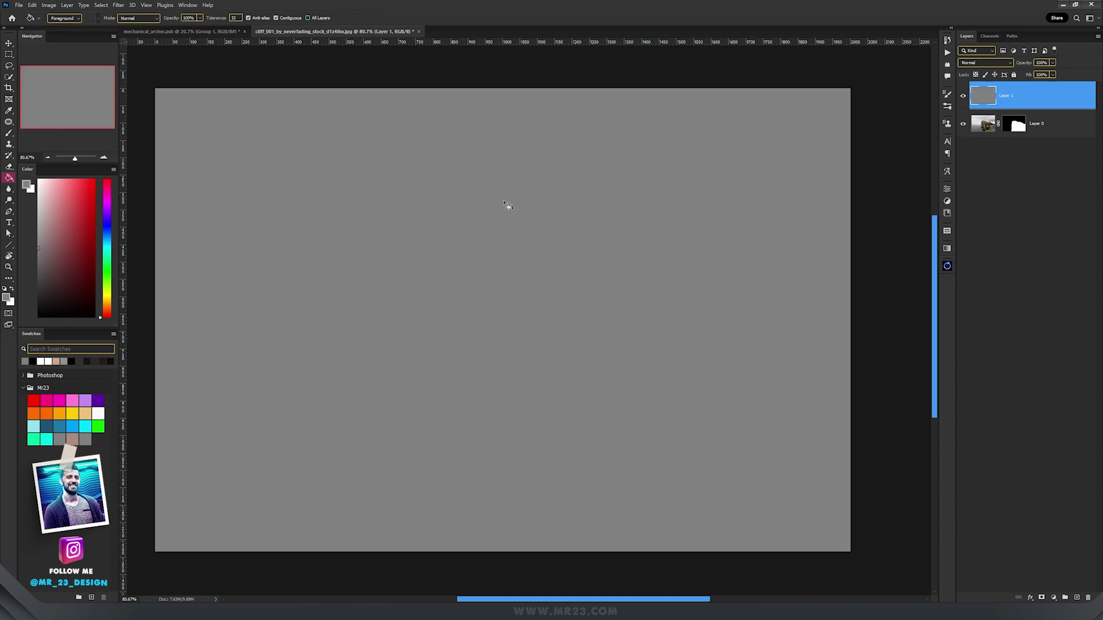
key("v")
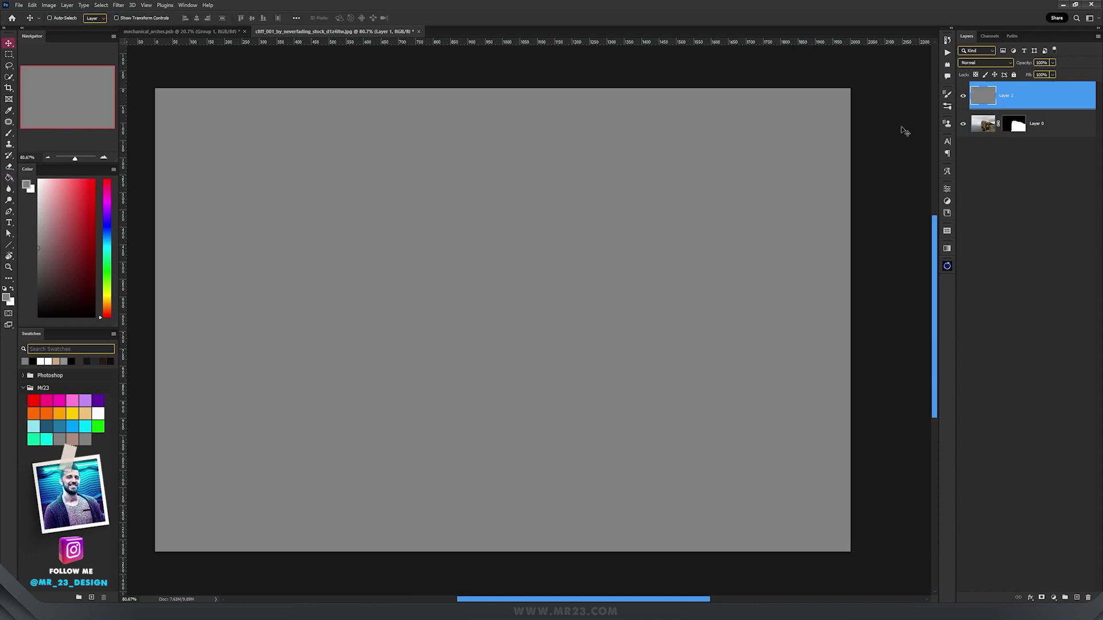
left_click_drag(1033, 101, 1035, 132)
Inspect the cliff cutout's outline up close against the grey background for leftover fringes
scroll(503, 305, "up", 5)
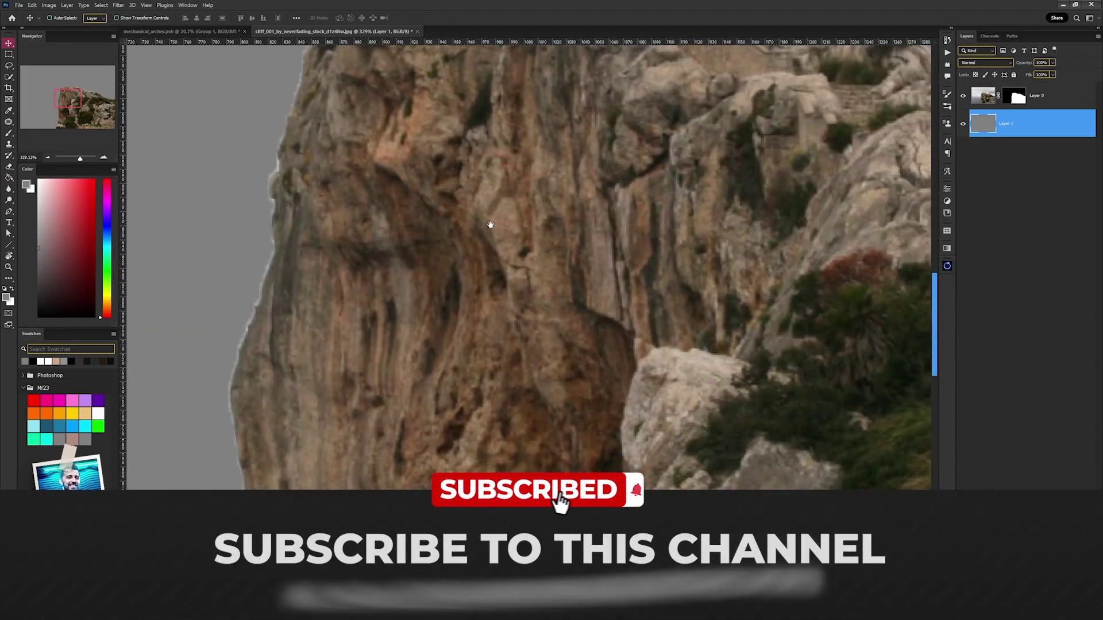
left_click_drag(491, 225, 331, 386)
scroll(530, 290, "down", 3)
left_click_drag(746, 295, 401, 299)
scroll(401, 299, "down", 6)
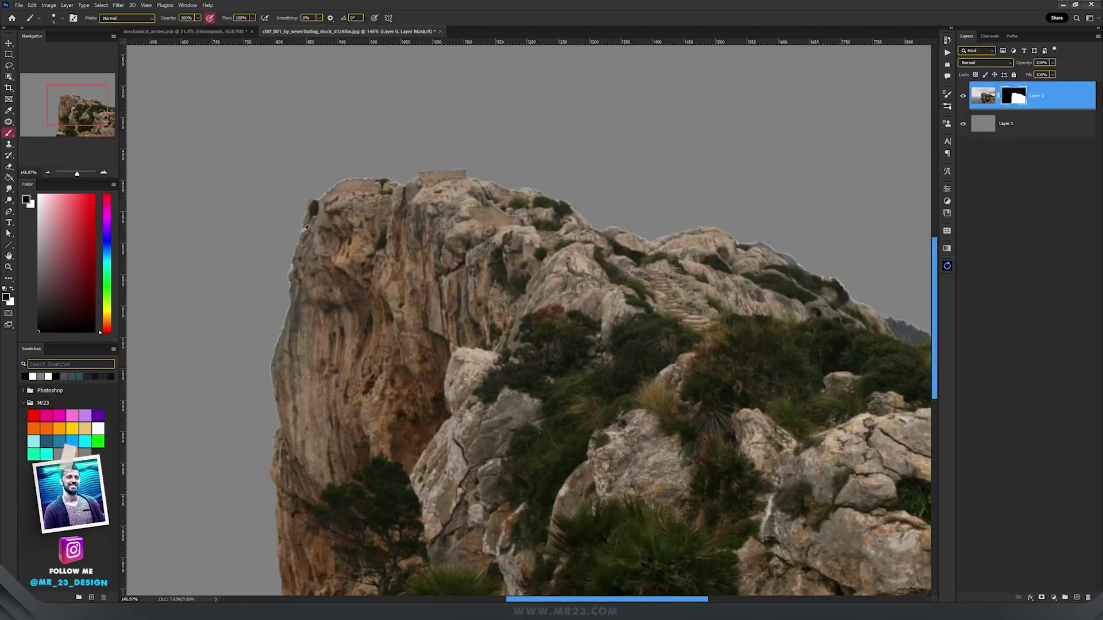
scroll(492, 238, "up", 3)
left_click_drag(492, 237, 270, 233)
scroll(278, 270, "up", 2)
mouse_move(278, 271)
left_mouse_down()
mouse_move(277, 336)
mouse_move(279, 438)
mouse_move(273, 339)
mouse_move(298, 246)
mouse_move(381, 208)
mouse_move(479, 205)
left_mouse_up()
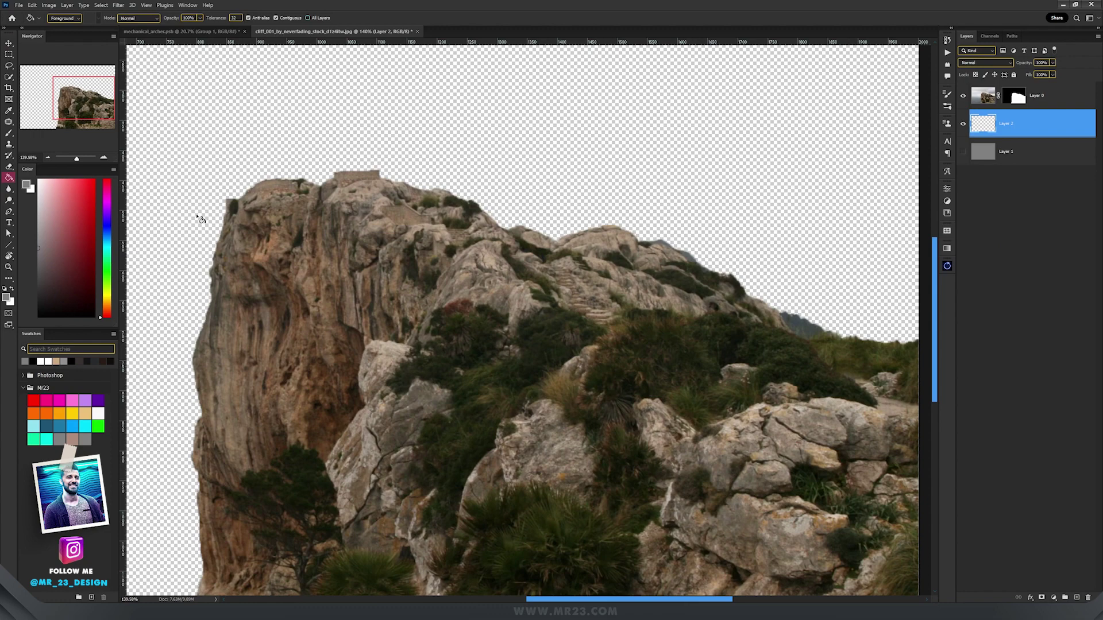
Fill the empty layer beneath the cliff with black and check the cutout's edges against it
key("d")
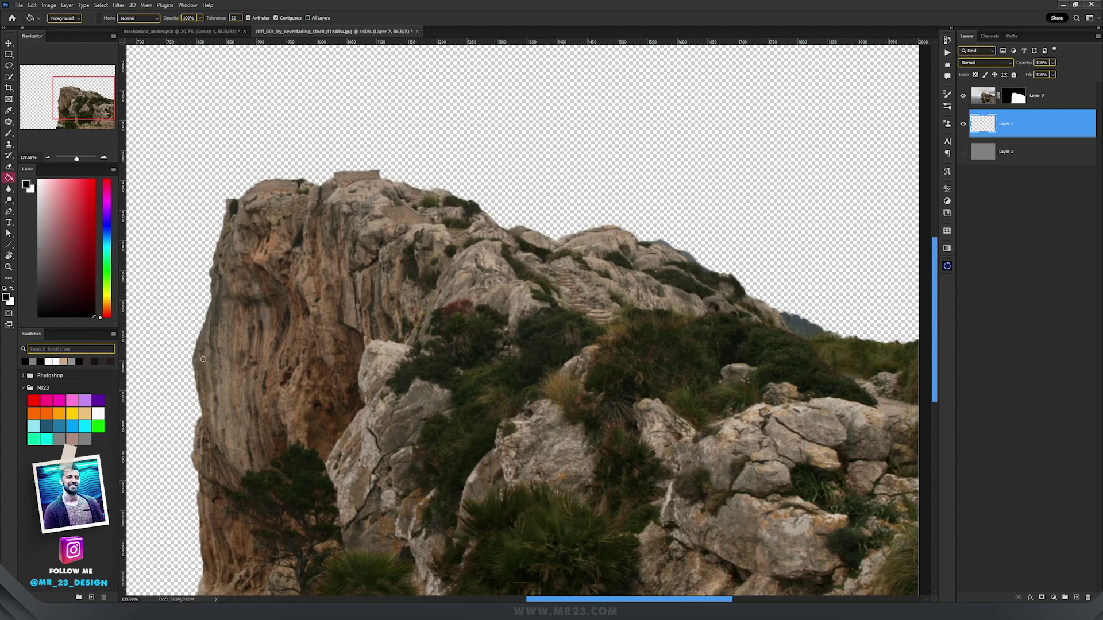
left_click(328, 174)
scroll(335, 183, "down", 2)
scroll(335, 183, "down", 1)
scroll(335, 183, "up", 4)
left_click_drag(210, 201, 537, 320)
scroll(536, 319, "up", 3)
left_click_drag(653, 180, 544, 290)
scroll(414, 277, "down", 2)
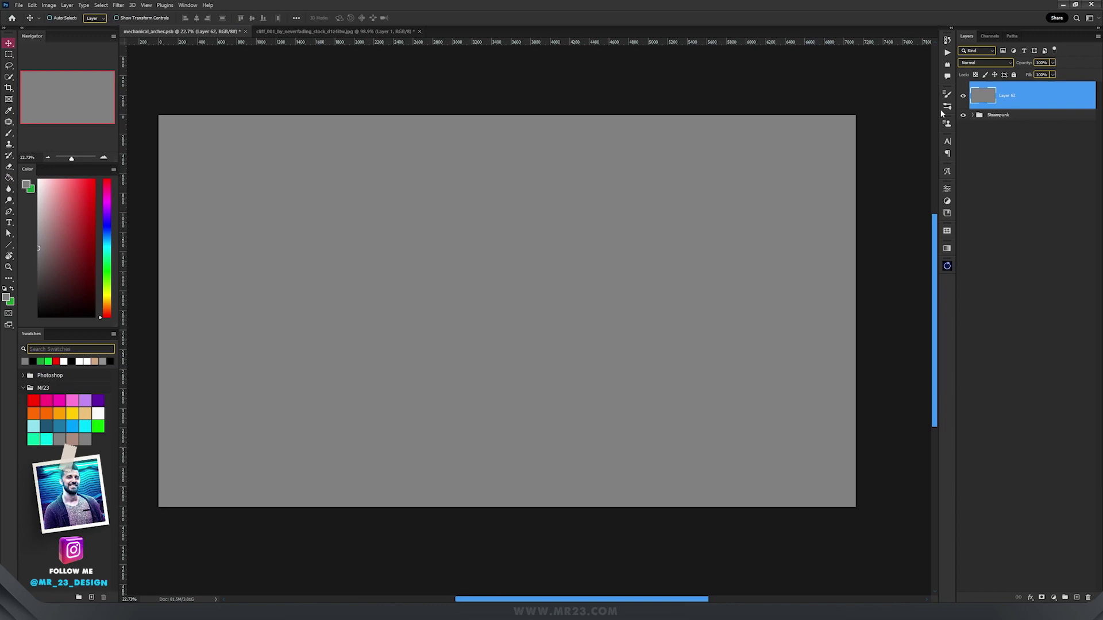
Set the blend mode of the grey layer above the Steampunk group to Color
left_click(994, 63)
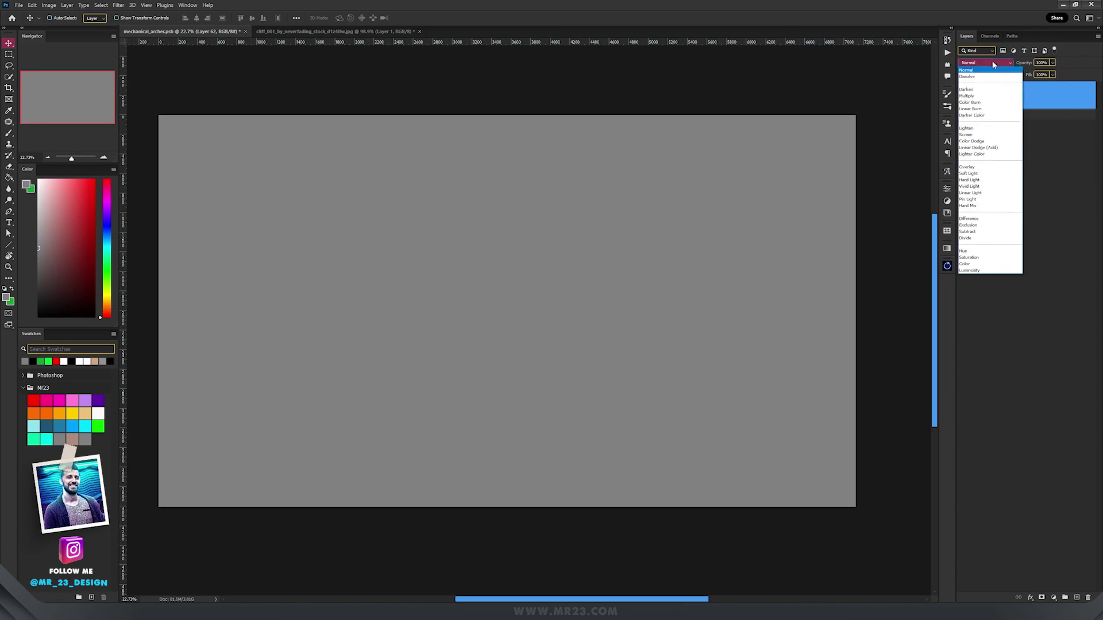
left_click(965, 264)
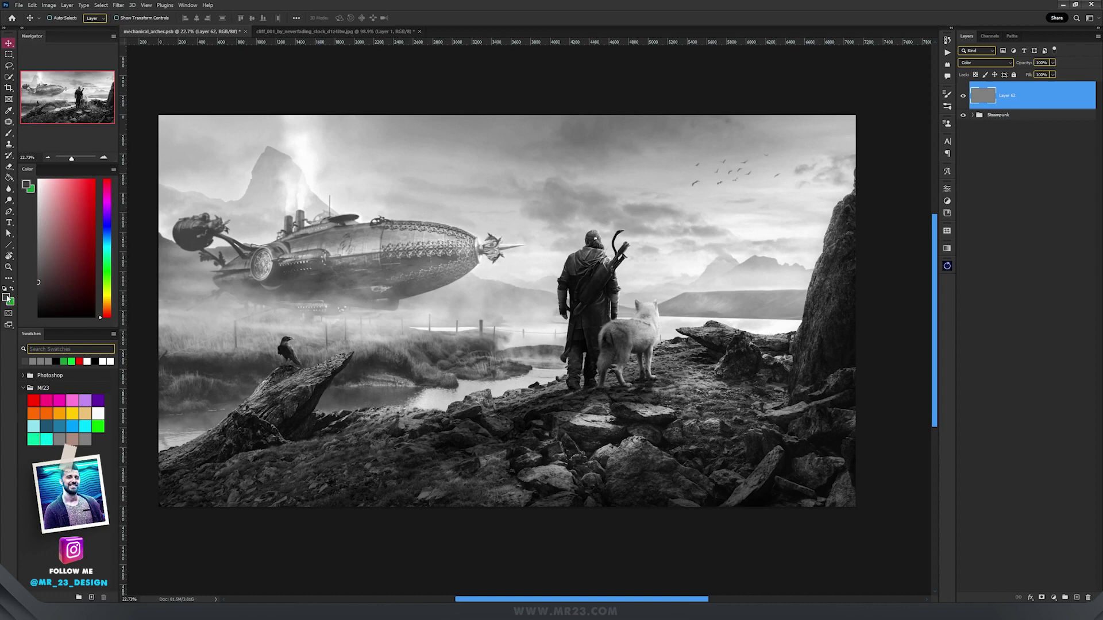
Sample the archer's dark coat in the foreground Color Picker to read the brightness of the foreground shadows
left_click(7, 298)
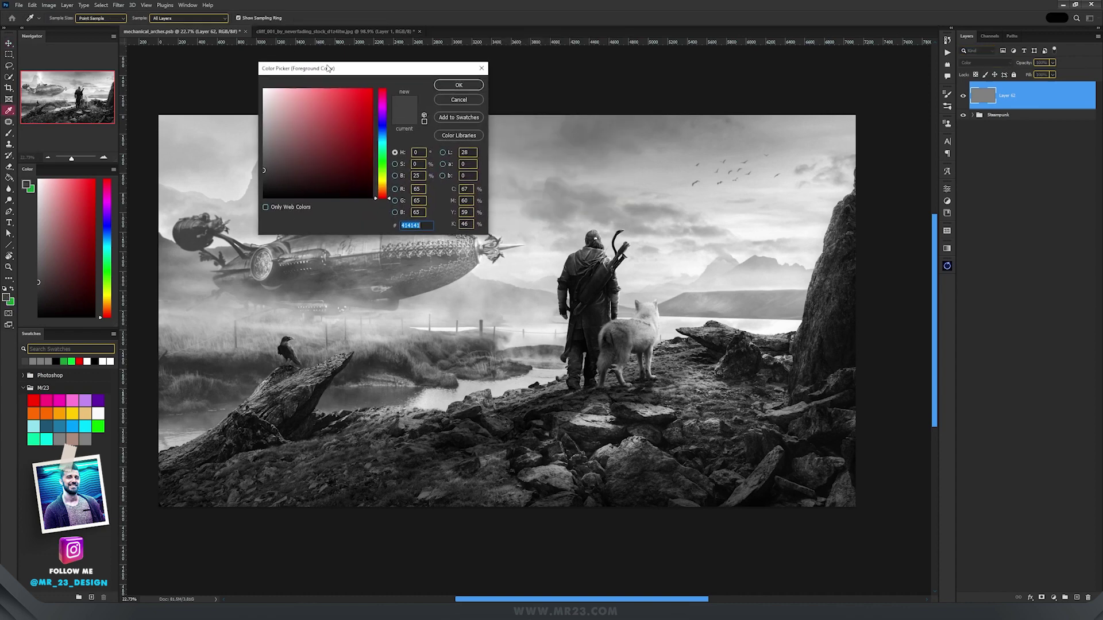
left_click_drag(334, 96, 734, 109)
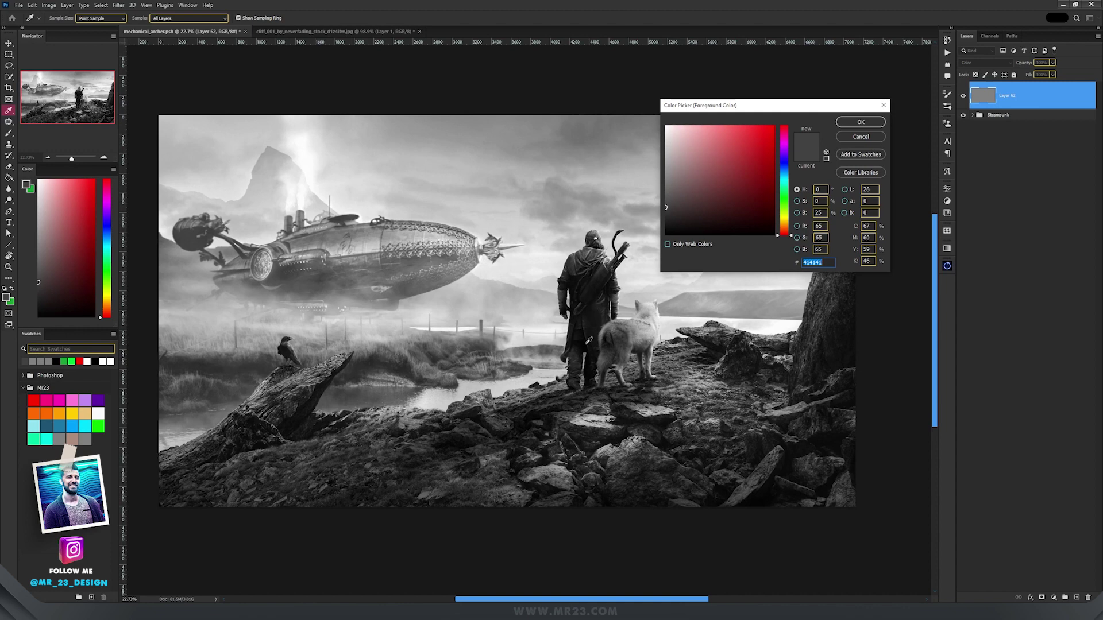
left_click(586, 344)
scroll(588, 342, "up", 4)
left_click_drag(691, 320, 833, 307)
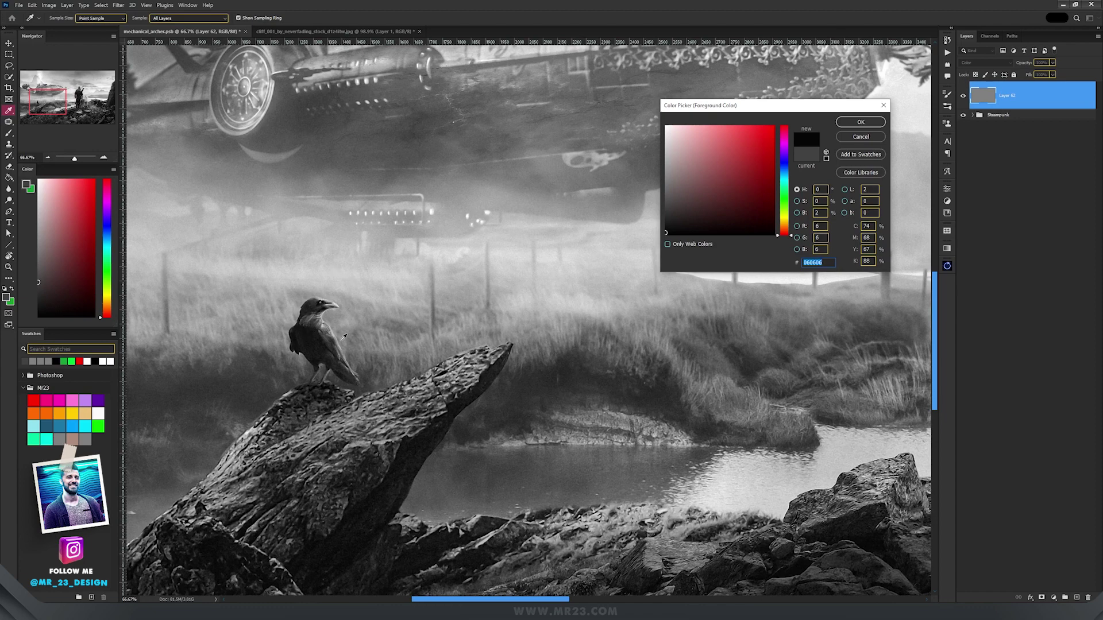
Examine the tones of the distant airship for comparison with the foreground shadows
left_click_drag(334, 113, 511, 363)
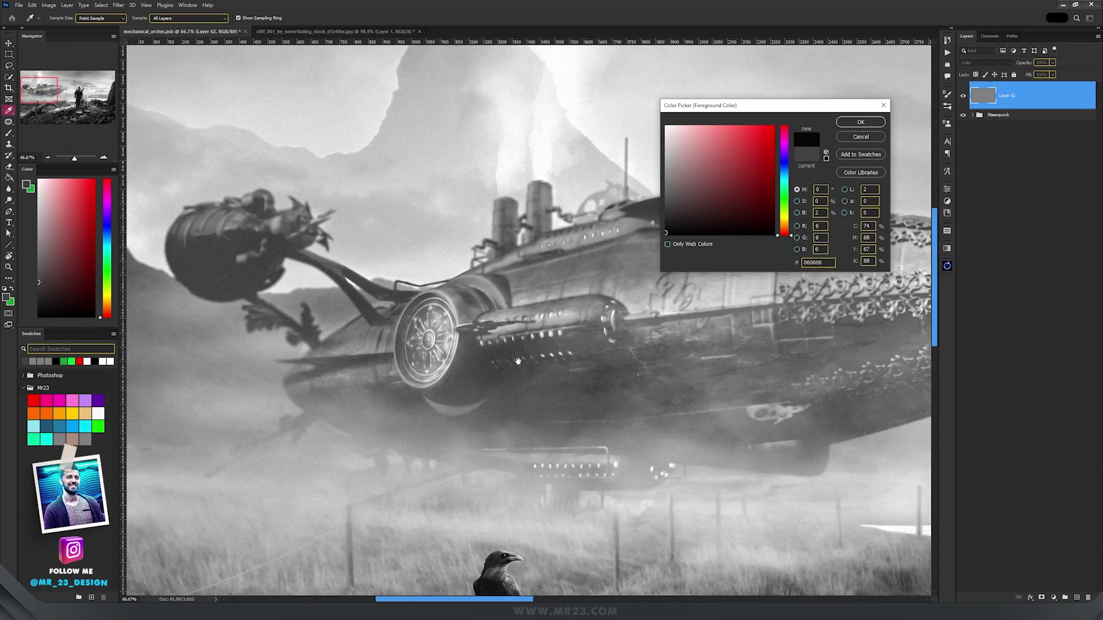
key("alt")
scroll(248, 236, "down", 2)
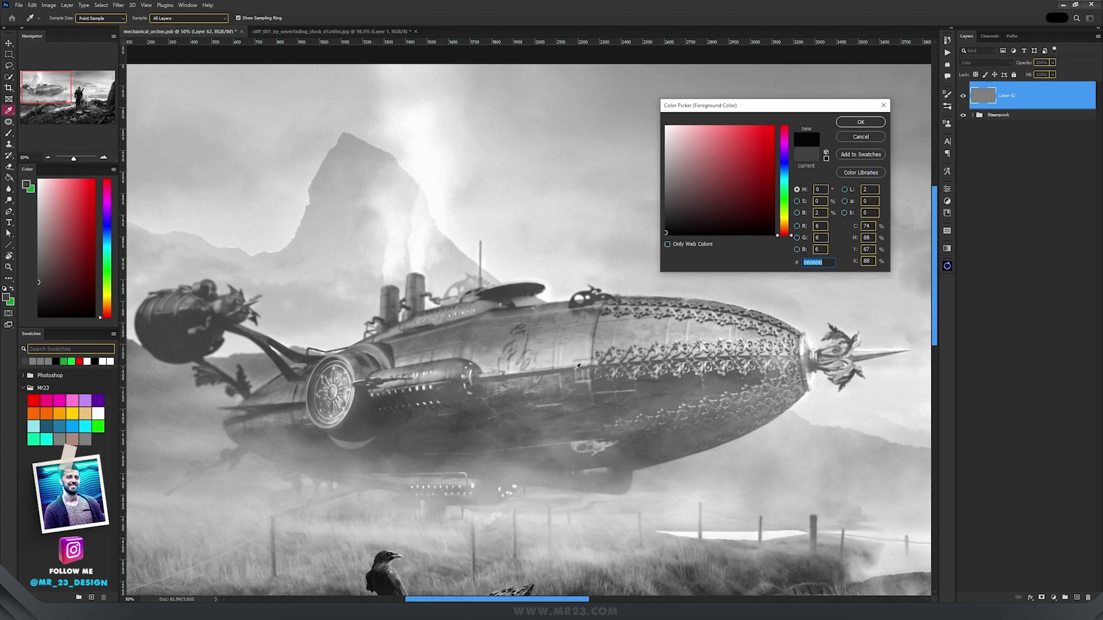
left_click_drag(653, 375, 601, 357)
left_click_drag(315, 337, 482, 354)
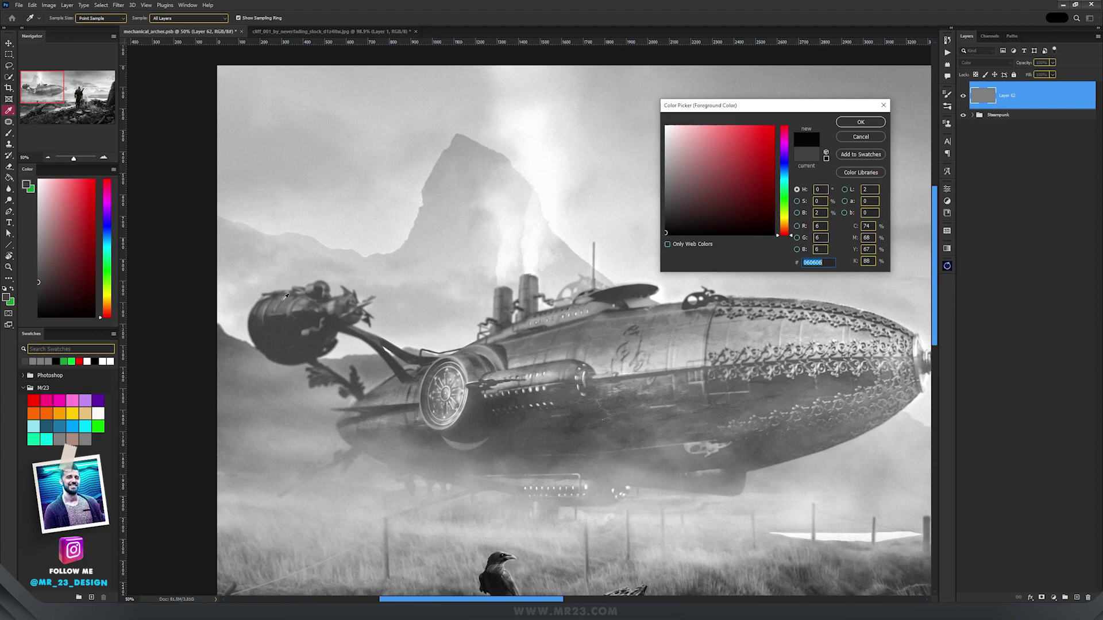
left_click_drag(596, 396, 252, 251)
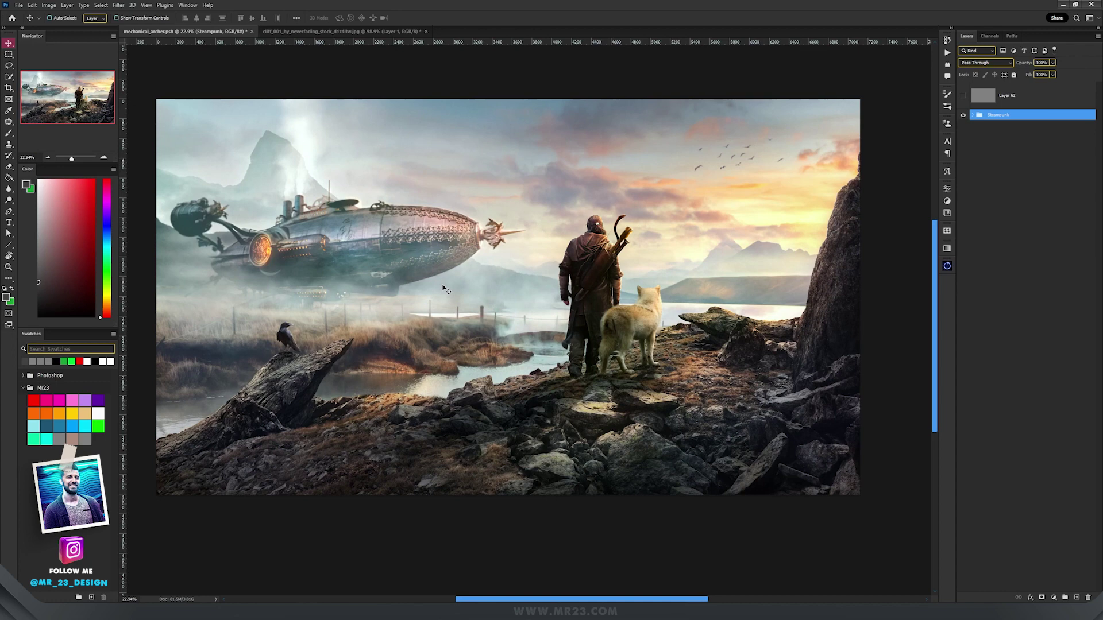
Stamp all visible layers into a new layer above the Steampunk group and convert it to a smart object
key("ctrl+alt+shift+e")
right_click(983, 122)
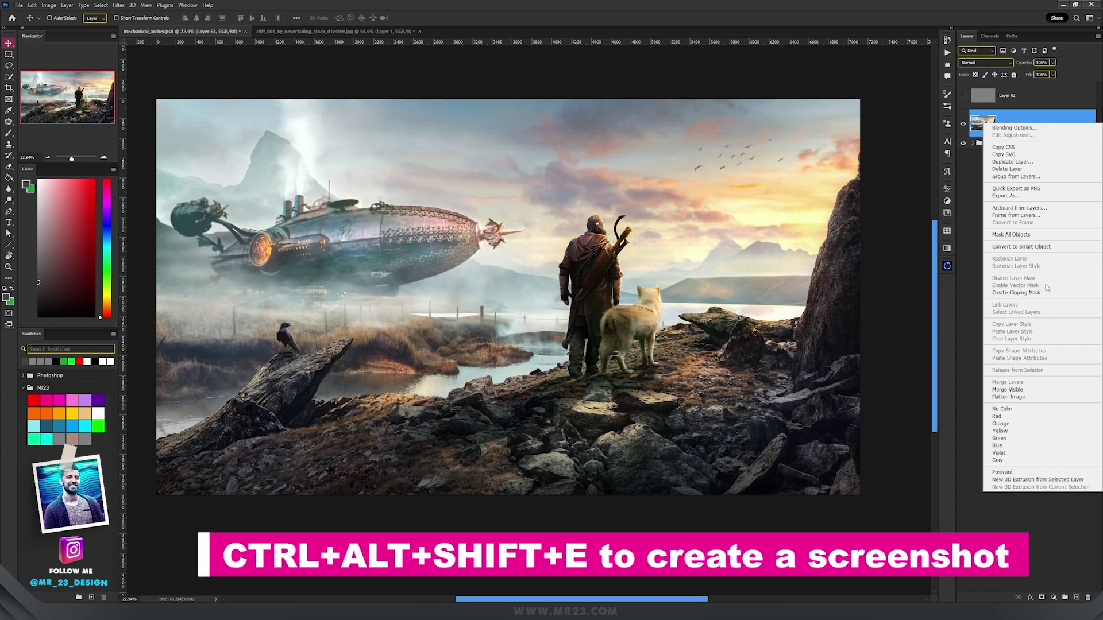
left_click(1045, 246)
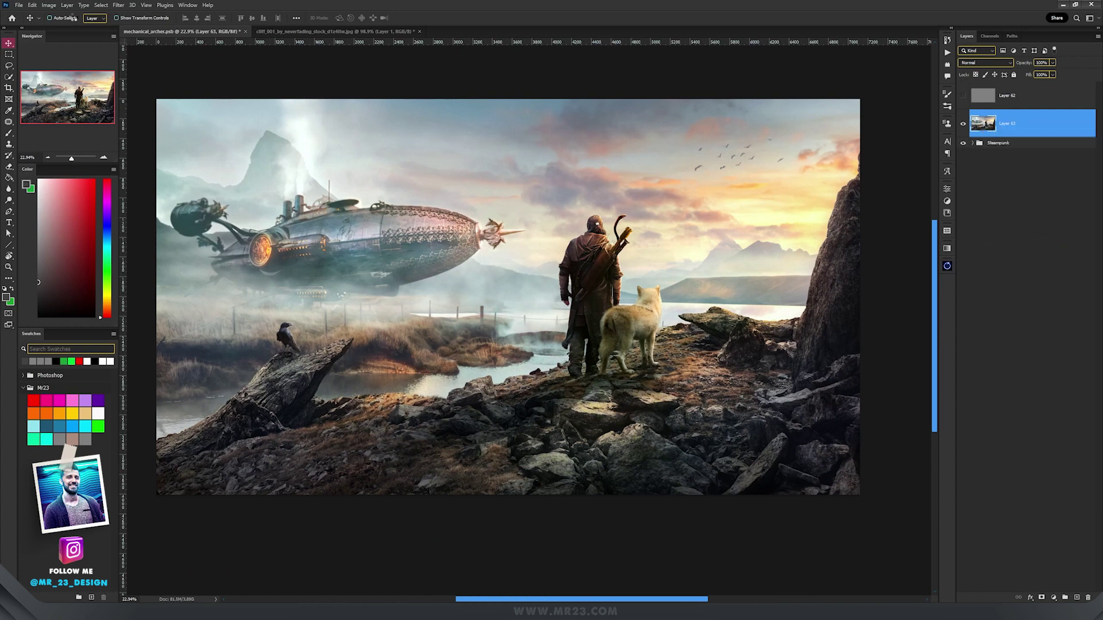
Apply Shadows/Highlights to the merged smart object, with highlights amount, tone and radius at 0 and adjusted shadow sliders
left_click(48, 5)
mouse_move(73, 28)
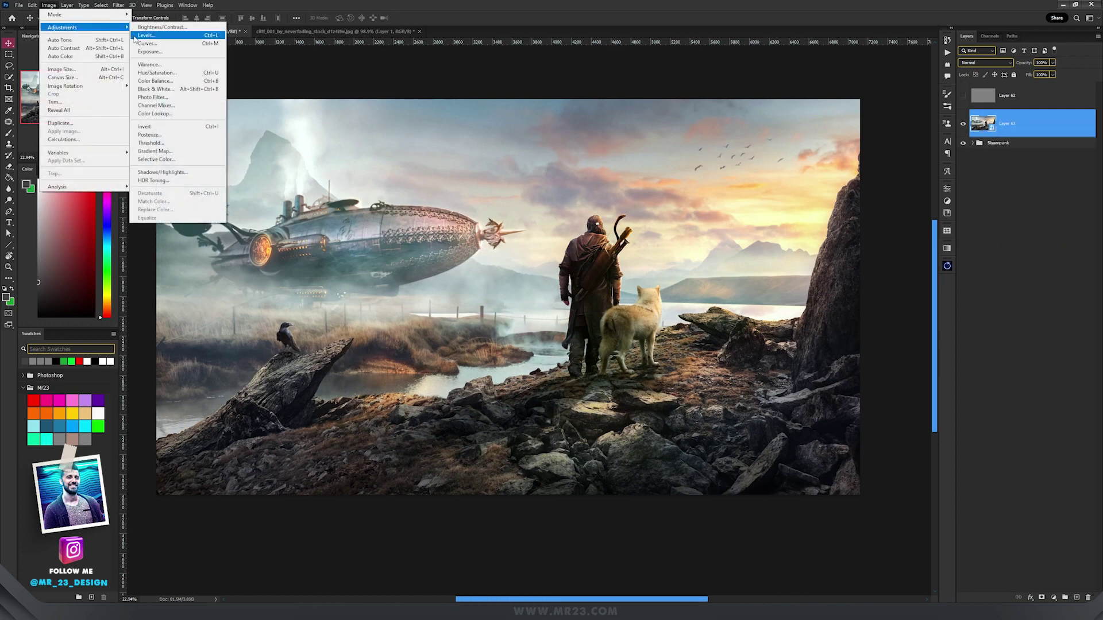
left_click(158, 173)
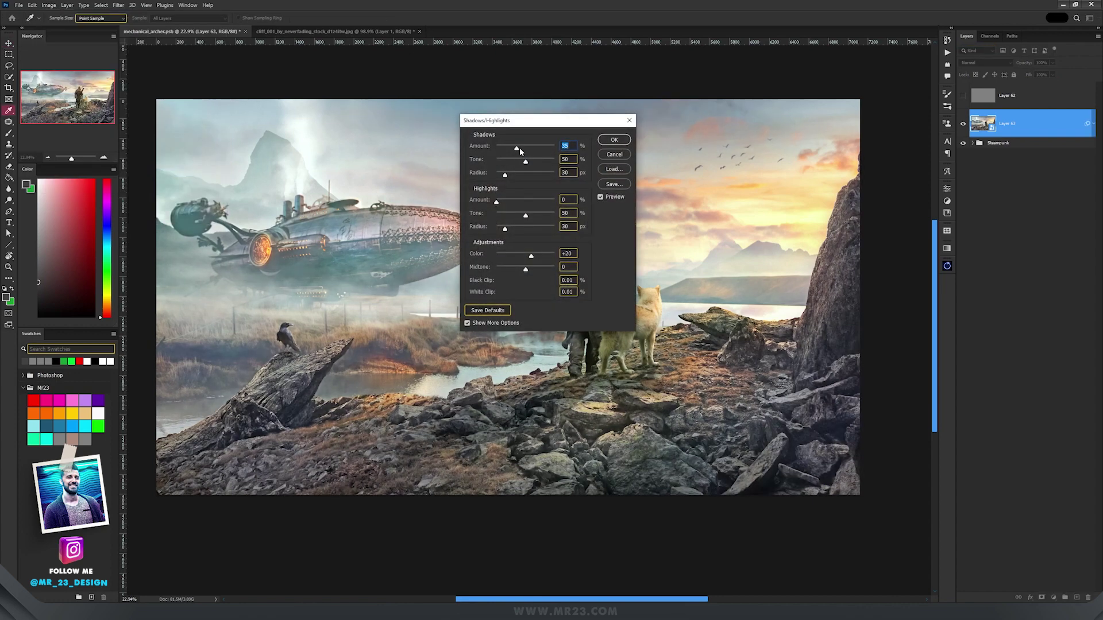
left_click_drag(517, 120, 199, 111)
left_click(166, 191)
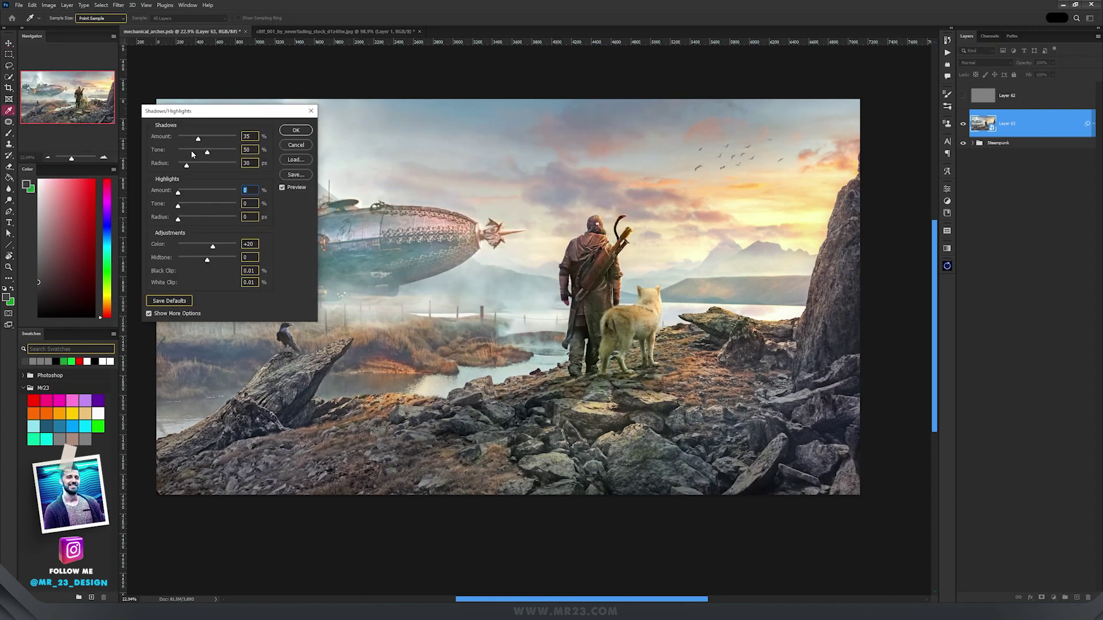
left_click_drag(195, 163, 190, 140)
left_click_drag(209, 151, 201, 152)
left_click_drag(228, 114, 439, 111)
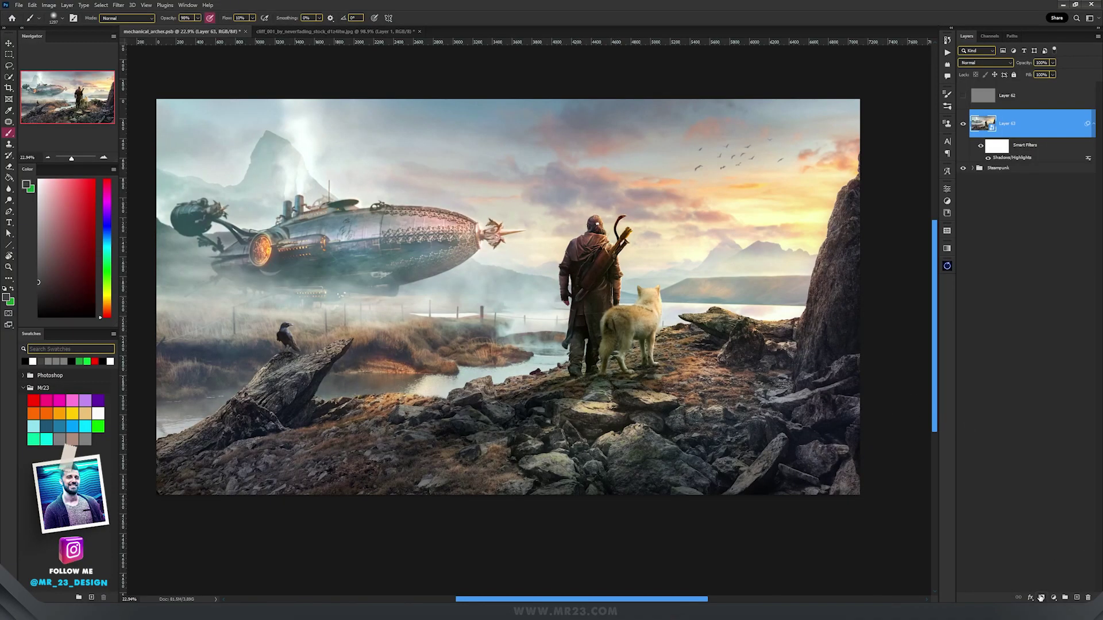
Add a layer mask to the adjusted smart object and brush the effect away over the foreground ground and rocks
left_click(1041, 598)
mouse_move(345, 339)
left_mouse_down()
mouse_move(315, 320)
mouse_move(238, 382)
mouse_move(369, 357)
mouse_move(264, 425)
mouse_move(401, 468)
mouse_move(234, 492)
mouse_move(750, 492)
mouse_move(853, 474)
mouse_move(873, 217)
mouse_move(829, 472)
mouse_move(470, 468)
left_mouse_up()
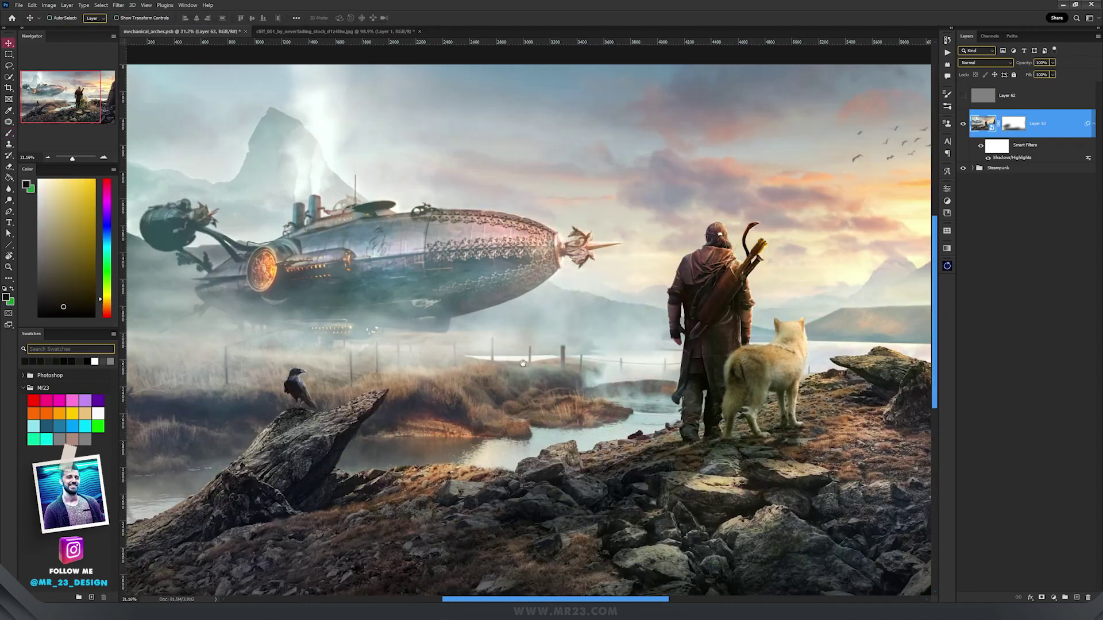
left_click_drag(523, 363, 527, 317)
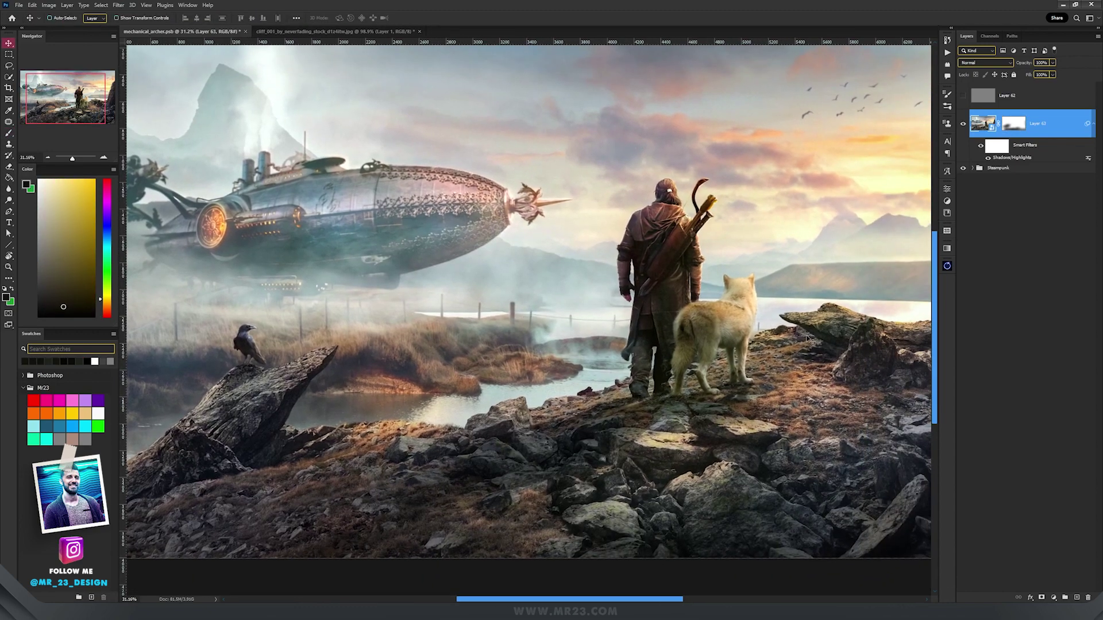
Add a new layer above the smart object and set its blend mode to Lighten
left_click(1078, 598)
left_click(987, 62)
left_click(985, 118)
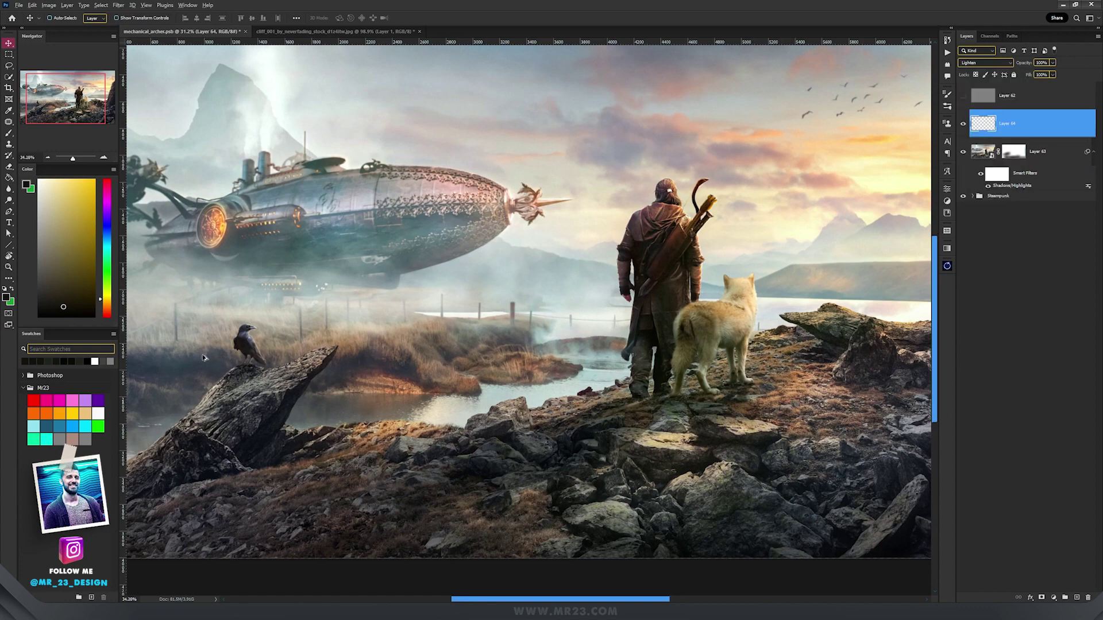
Paint over the crow's dark chest and wing on the Lighten layer with dark tones sampled from the bird
scroll(227, 354, "up", 10)
scroll(282, 332, "up", 2)
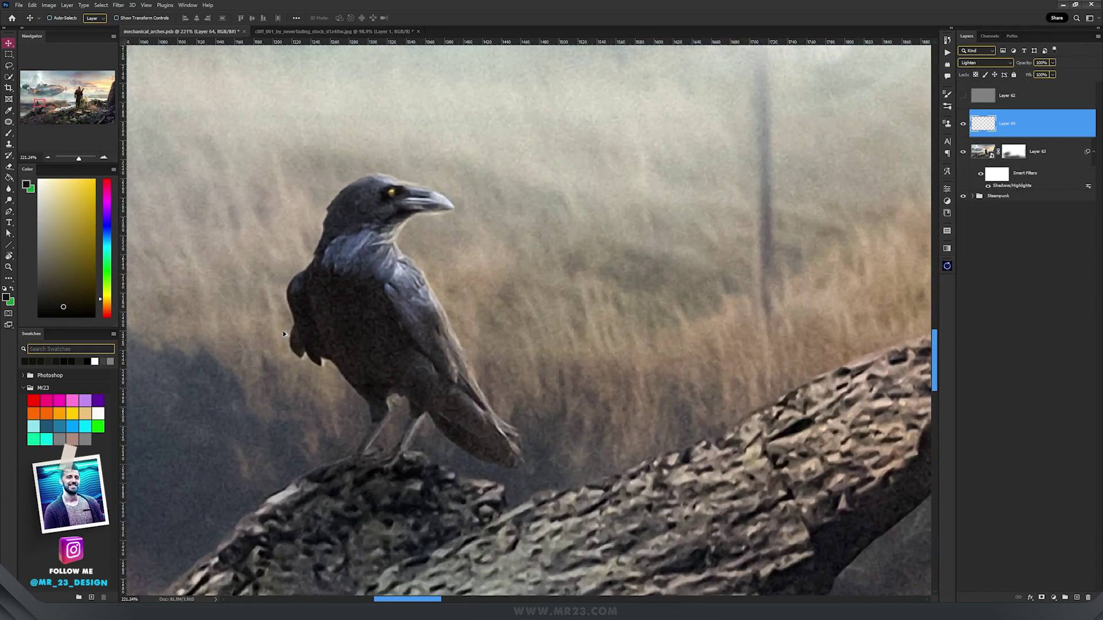
key("b")
left_click_drag(377, 286, 315, 298)
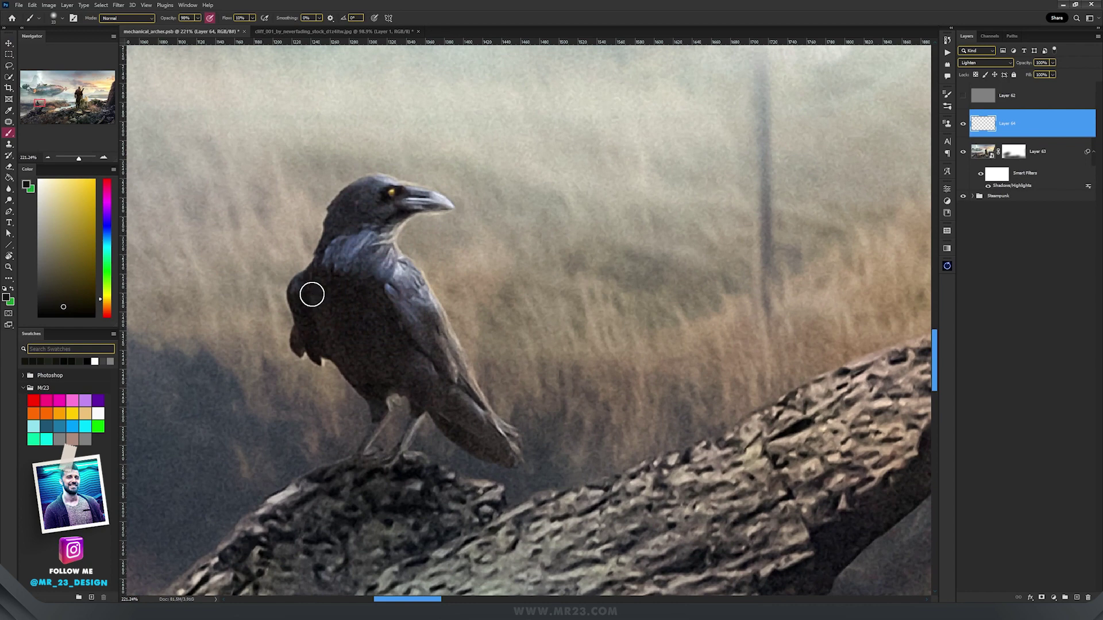
left_click(377, 279, "alt")
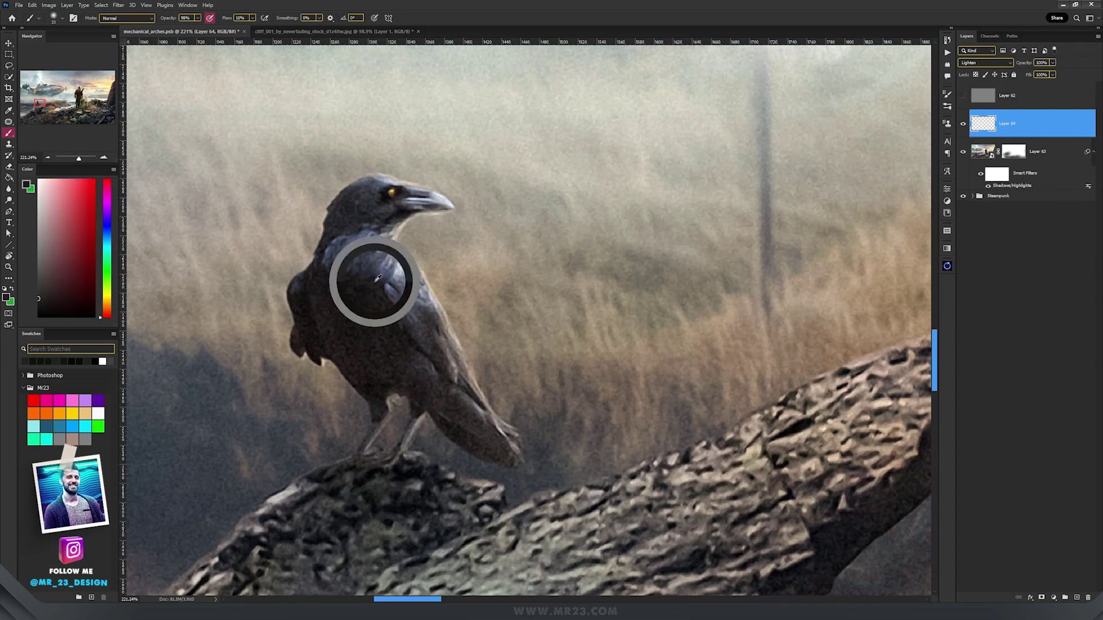
left_click(317, 350, "alt")
left_click(315, 352, "alt")
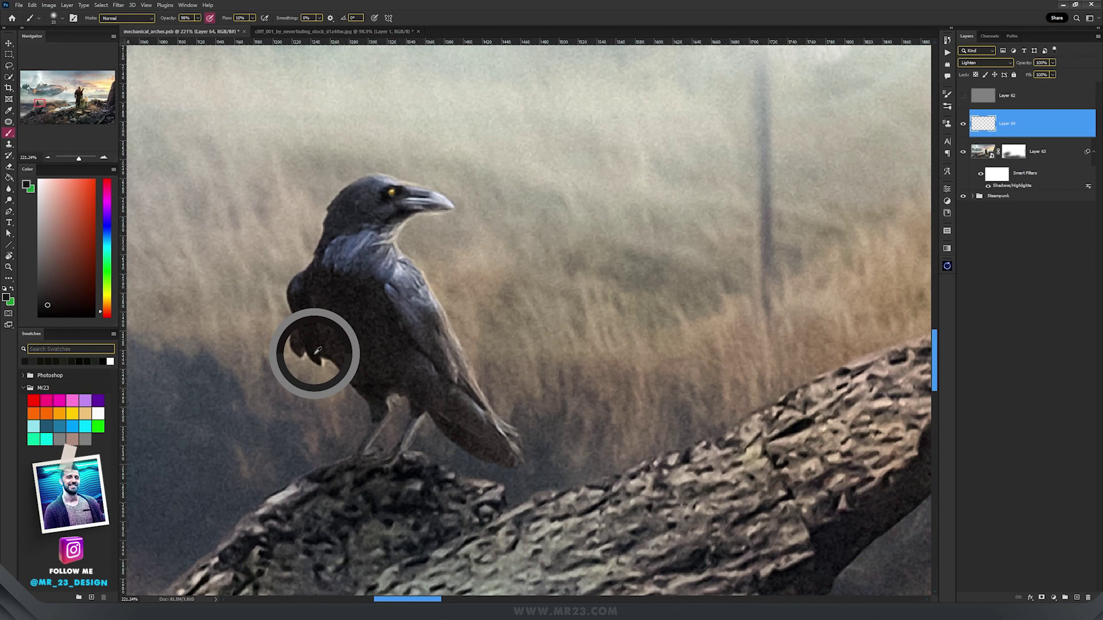
left_click_drag(346, 294, 352, 270)
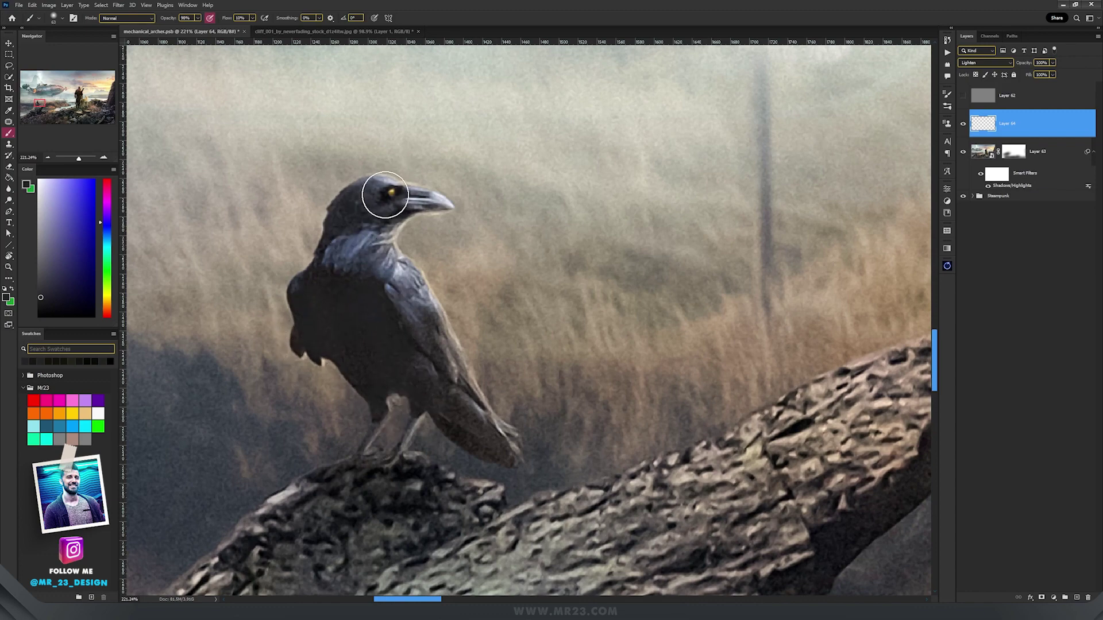
Split the Underlying Layer shadow slider in the Lighten layer's Blend If options to soften the paint over the crow
scroll(365, 289, "down", 3)
scroll(365, 289, "up", 1)
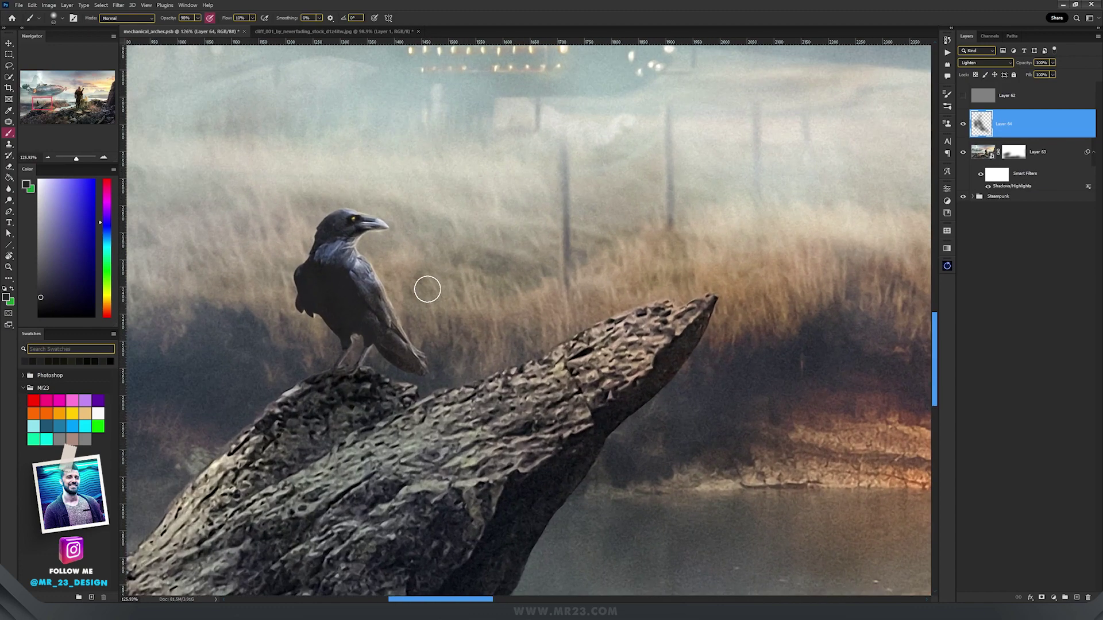
key("v")
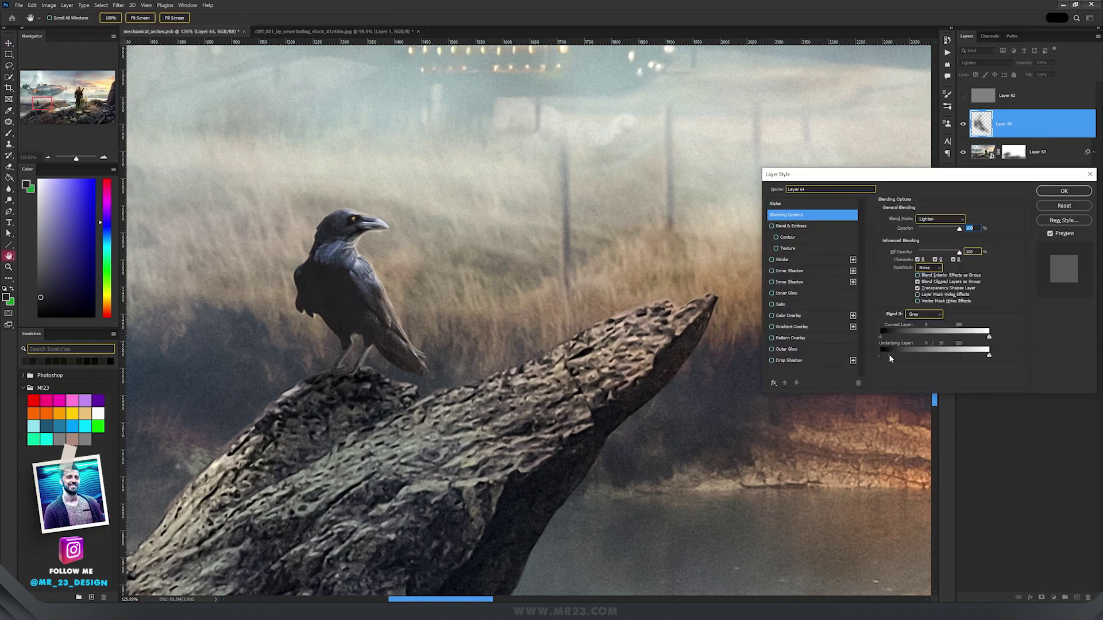
key("Return")
Brush sampled dark teal over the airship's rear engine and support arms with an enlarged brush to lift their shadows
scroll(359, 236, "down", 3)
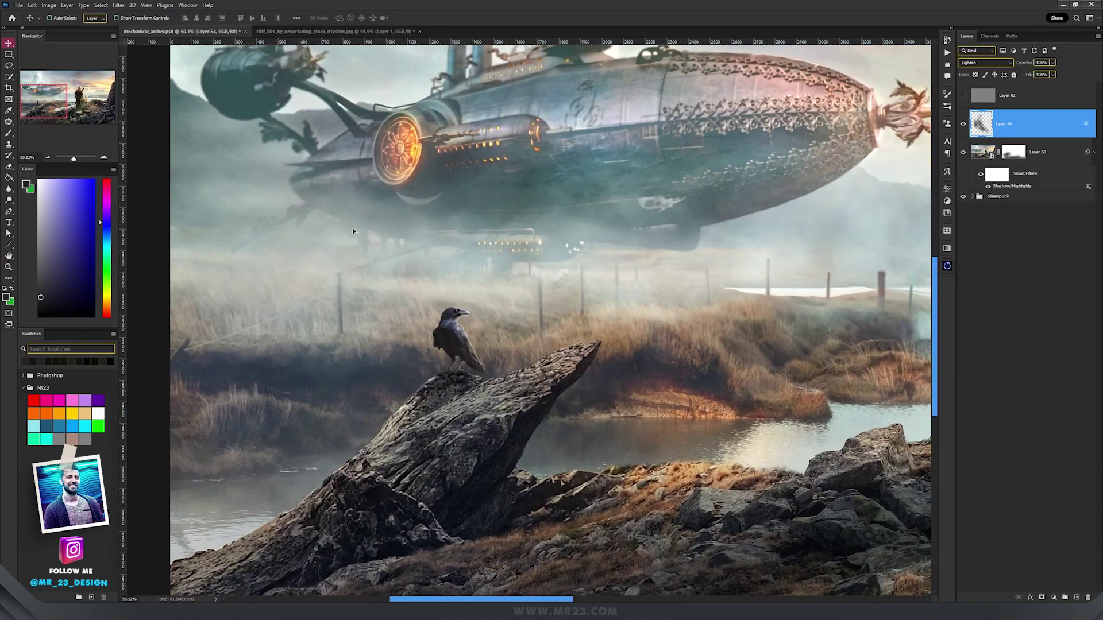
scroll(299, 180, "up", 2)
scroll(465, 347, "up", 4)
scroll(420, 346, "left", 4)
scroll(413, 340, "up", 3)
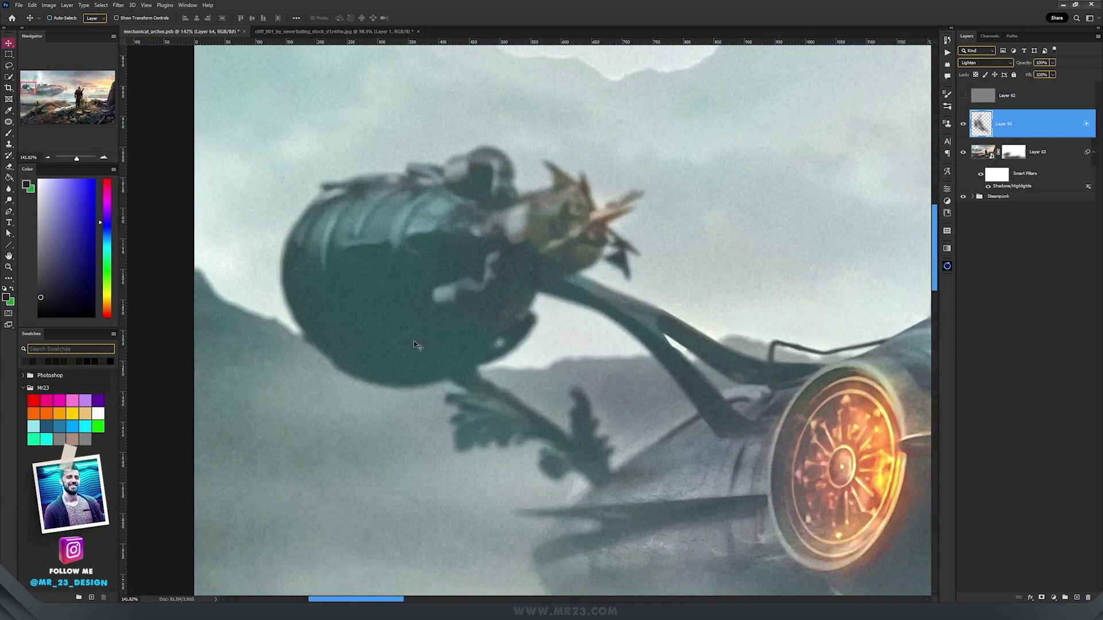
key("b")
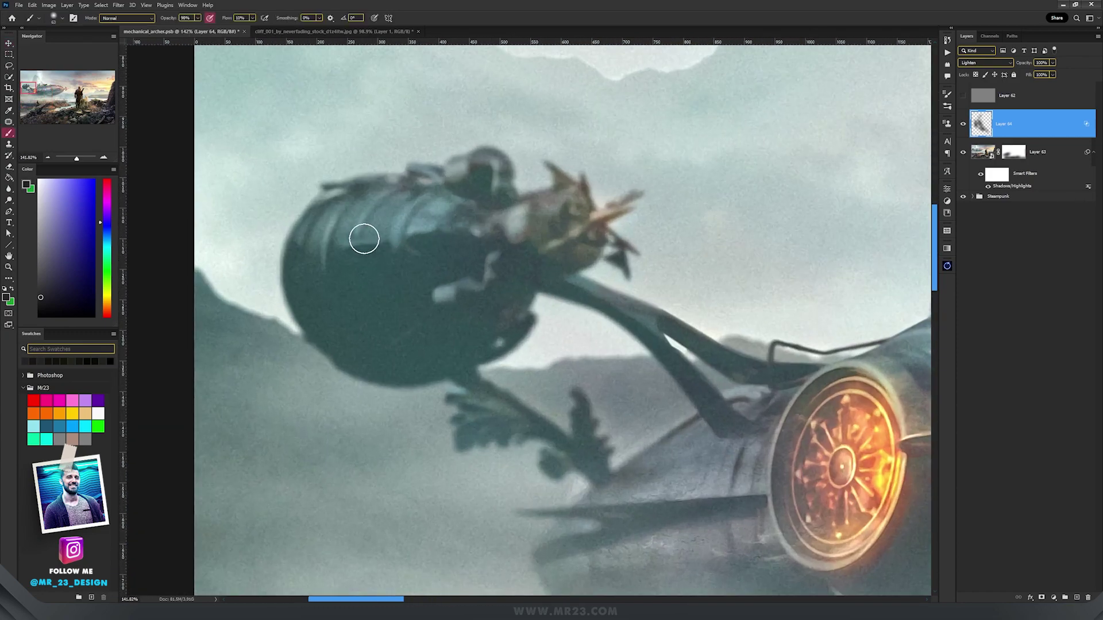
left_click(356, 248, "alt")
left_click_drag(355, 248, 383, 331)
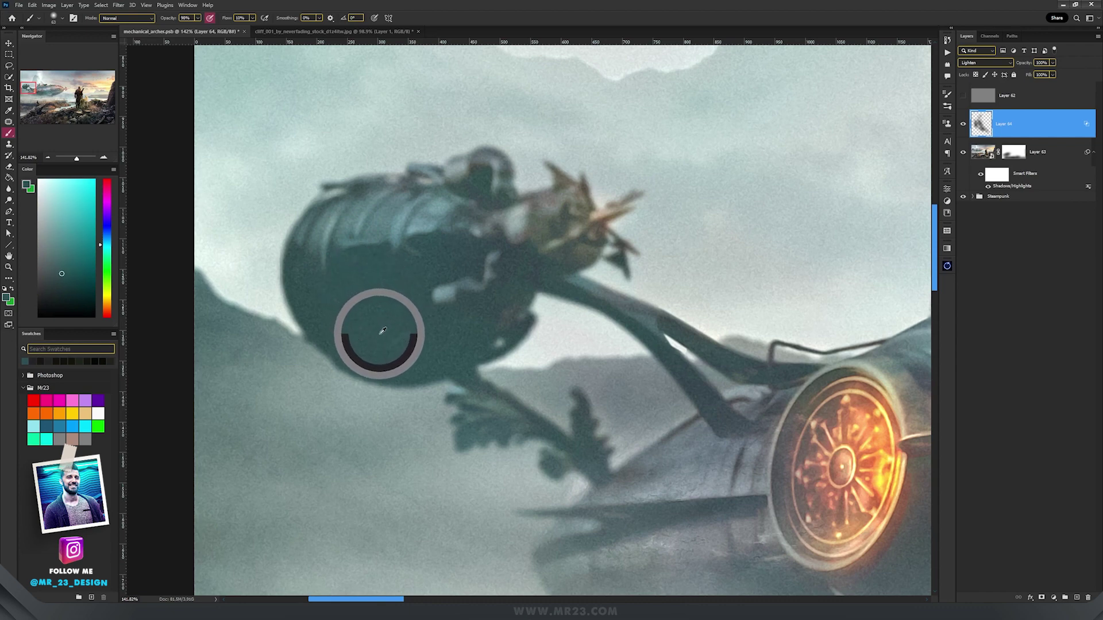
left_click(342, 243, "alt")
left_click_drag(342, 243, 336, 253)
key("bracketright")
key("bracketright")
key("bracketright")
key("bracketright")
key("bracketright")
key("bracketright")
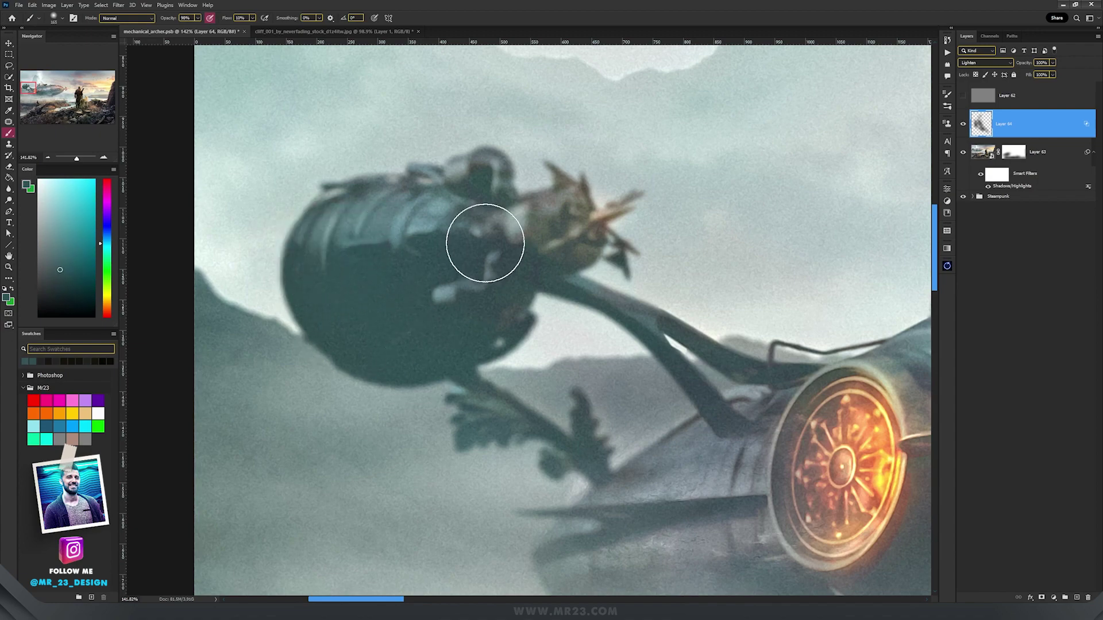
left_click_drag(665, 339, 338, 294)
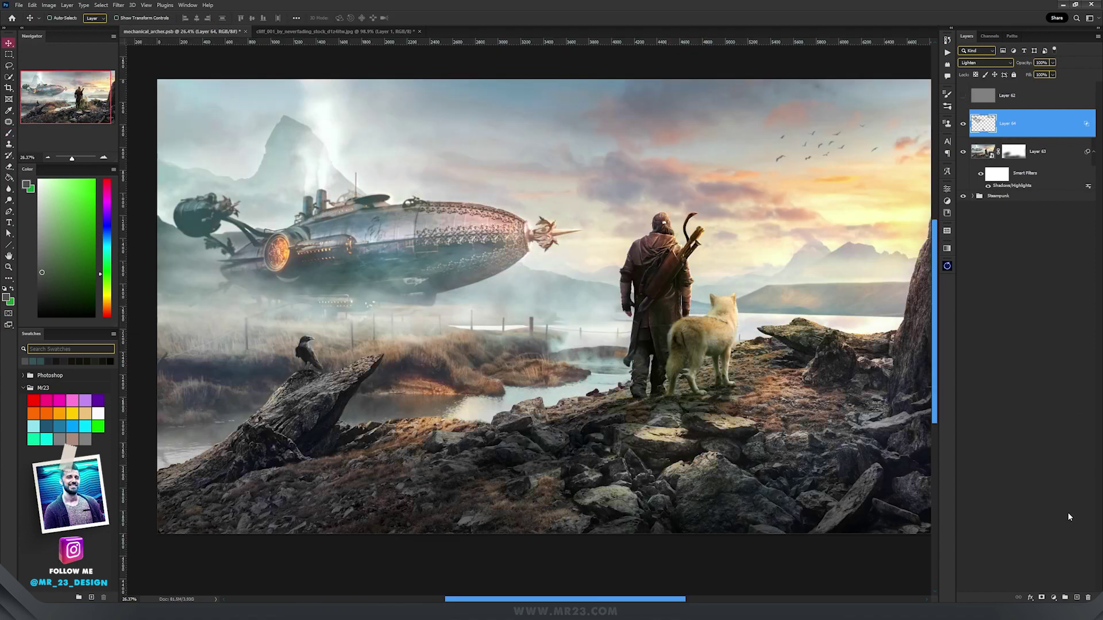
Select the darkest areas of the composite with Color Range set to Shadows and a low range
left_click(1054, 598)
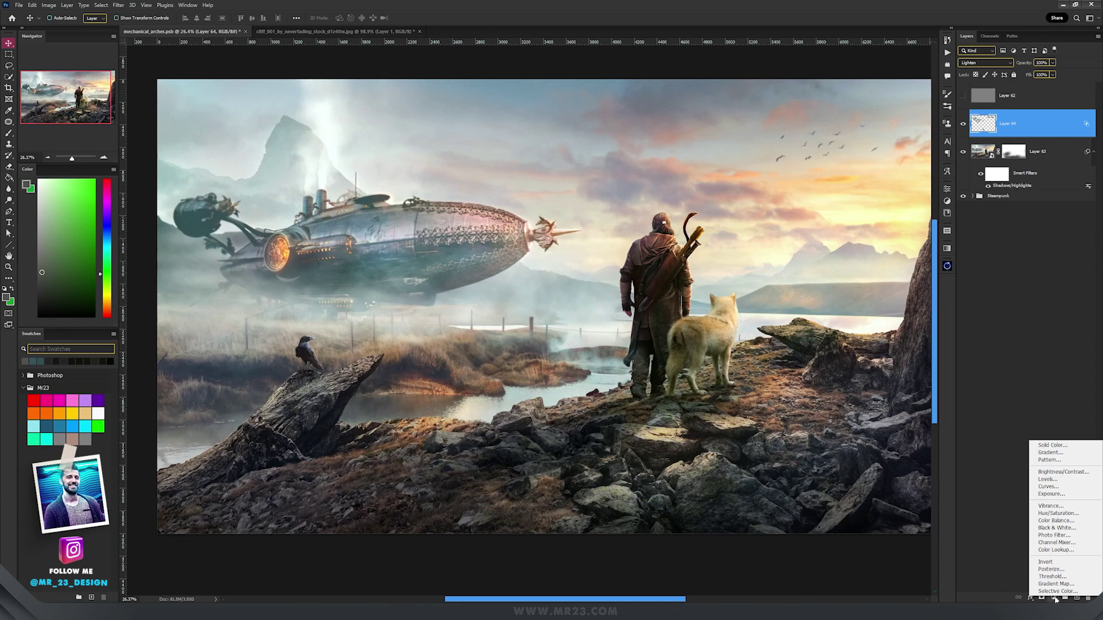
key("Escape")
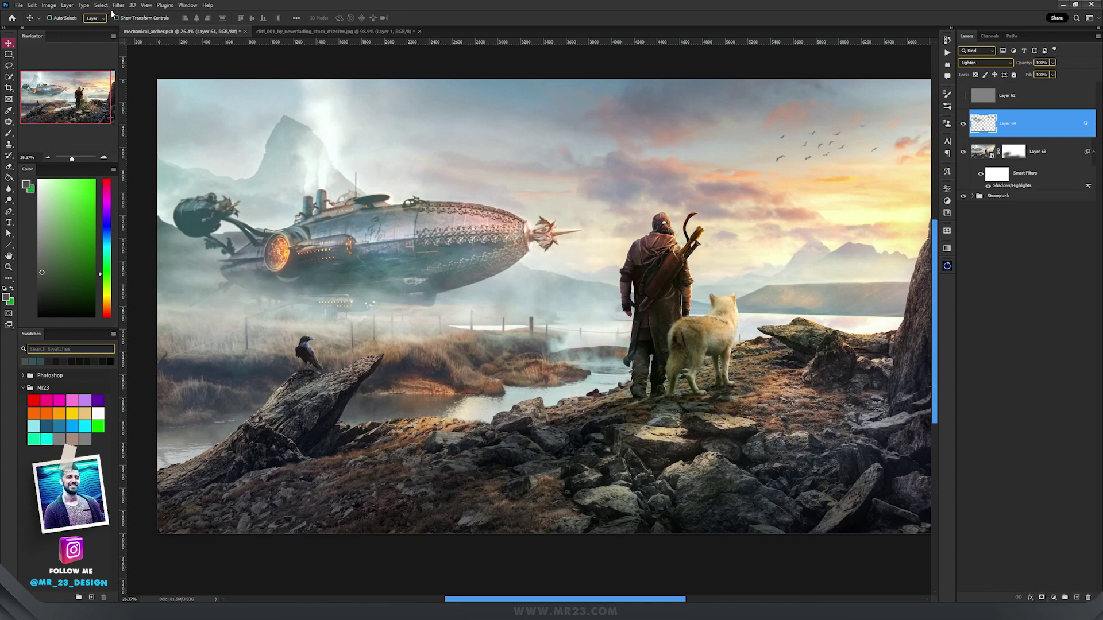
left_click(101, 6)
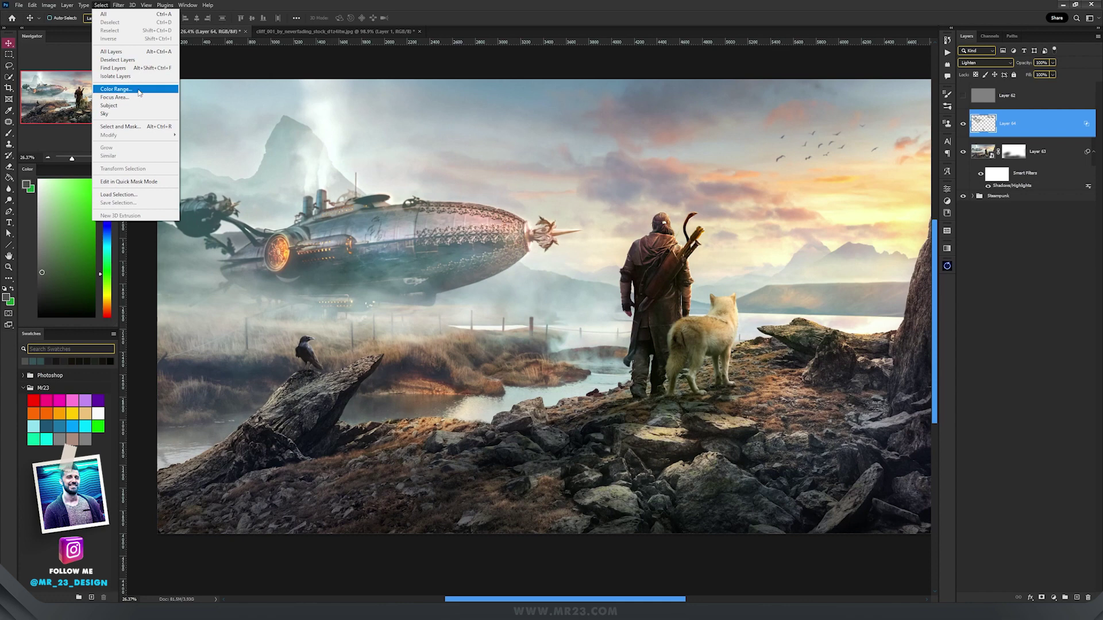
left_click(116, 89)
left_click(503, 107)
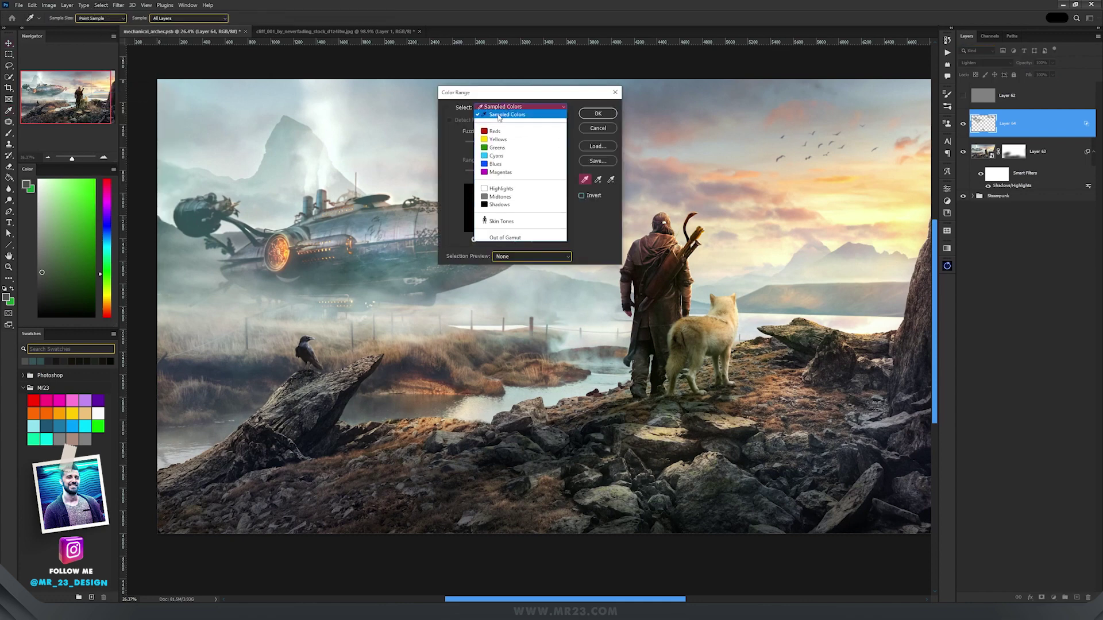
left_click(506, 206)
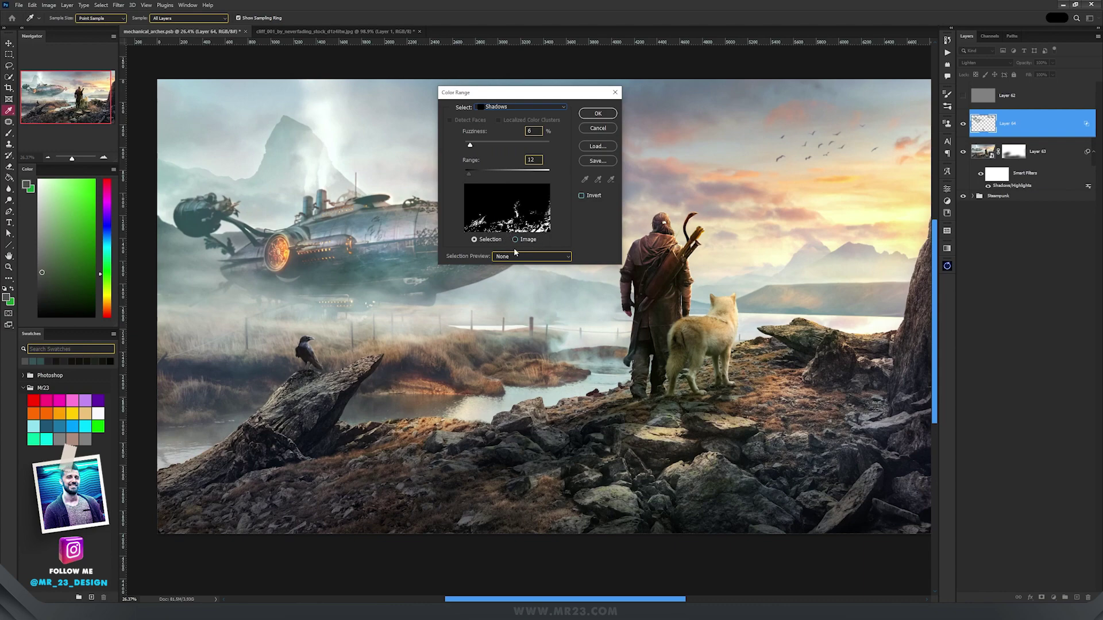
left_click_drag(482, 172, 492, 174)
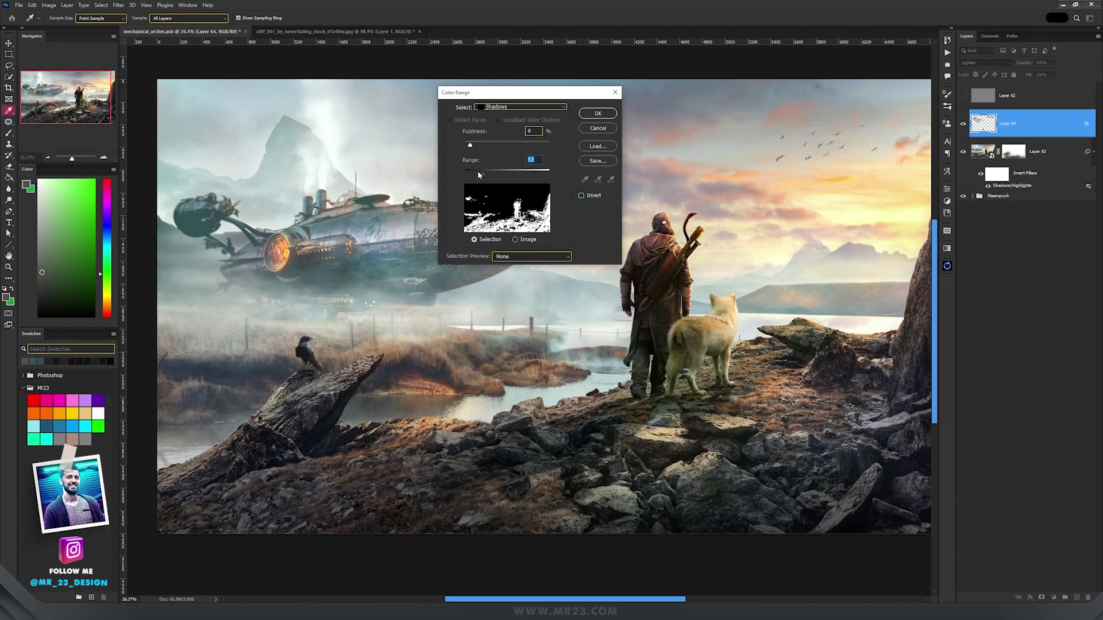
left_click_drag(476, 172, 468, 171)
left_click(597, 113)
key("v")
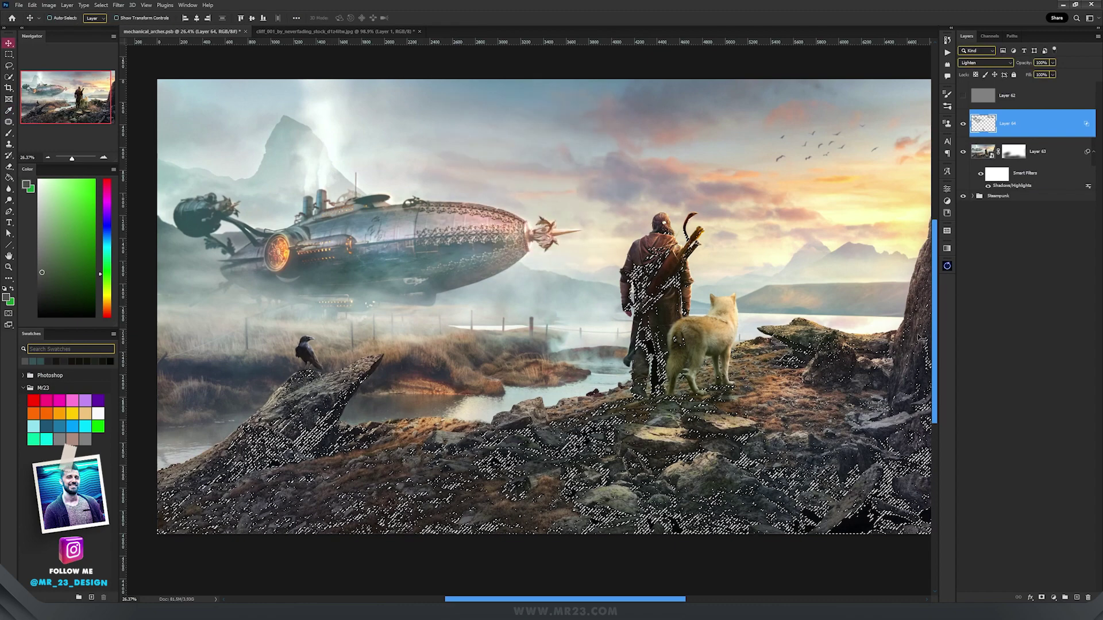
Add an Exposure adjustment masked to the shadow selection with gamma 1.40 and a slightly raised offset, and compare before and after
left_click(1054, 598)
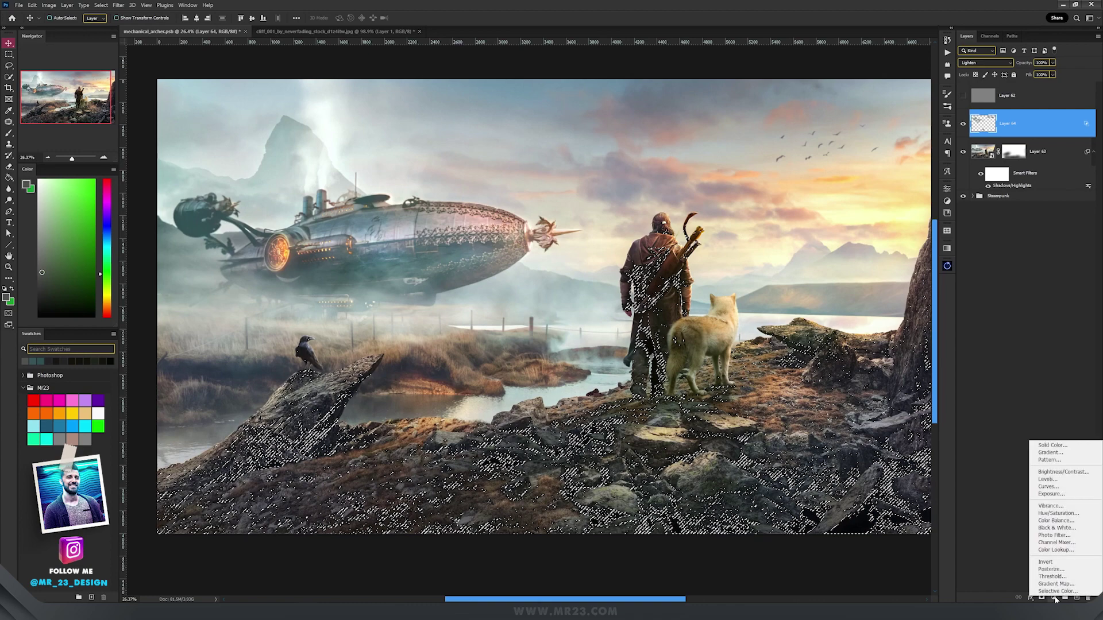
left_click(1050, 494)
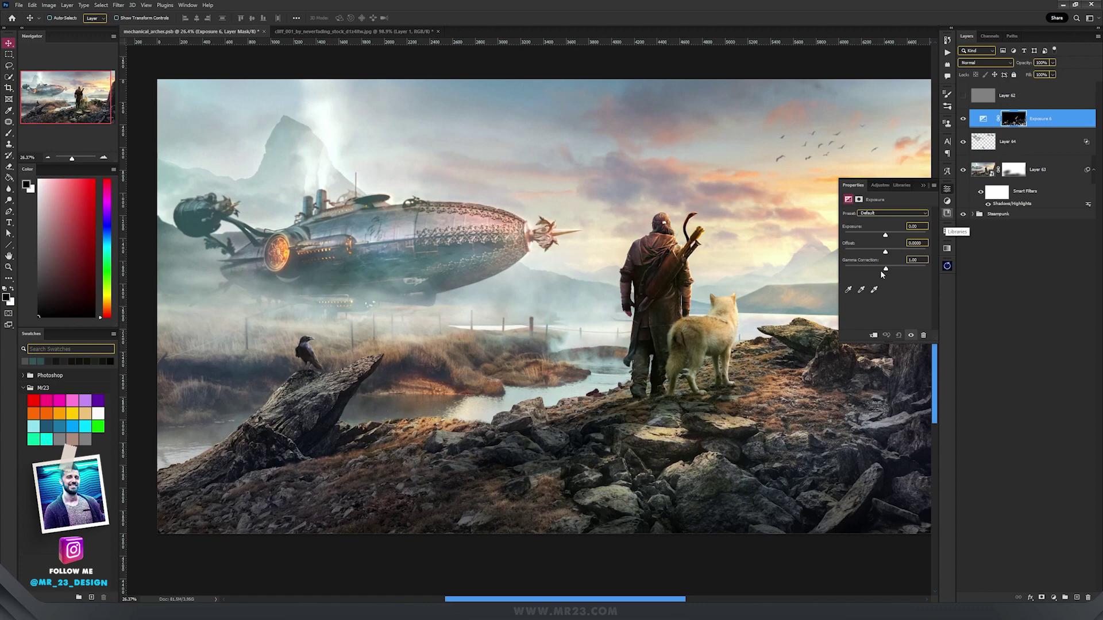
left_click_drag(886, 271, 884, 271)
left_click_drag(887, 252, 885, 255)
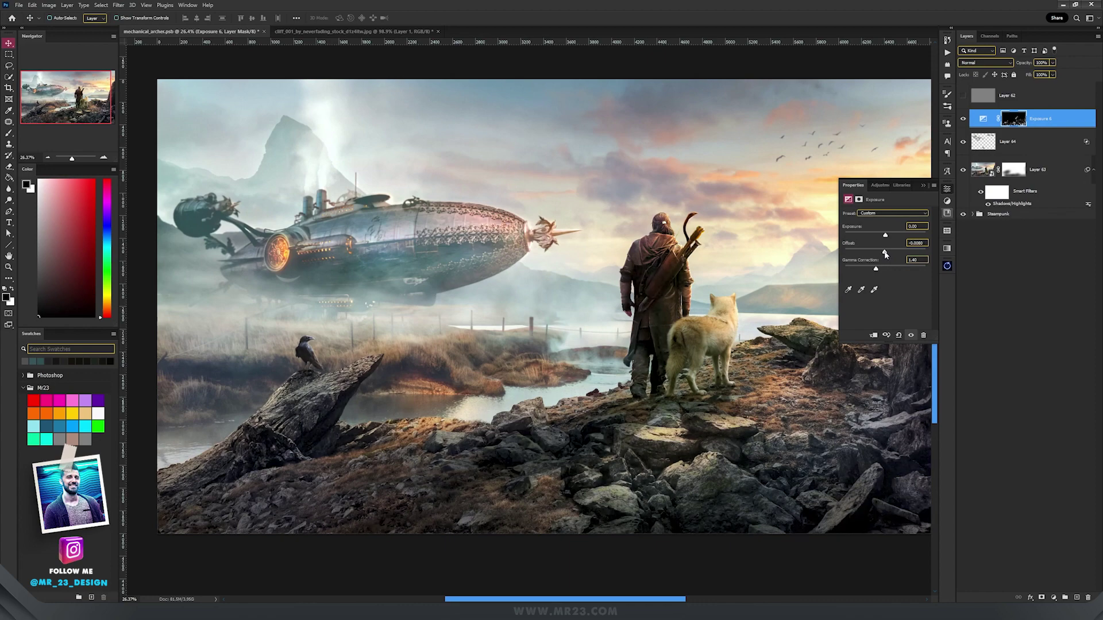
left_click(916, 243)
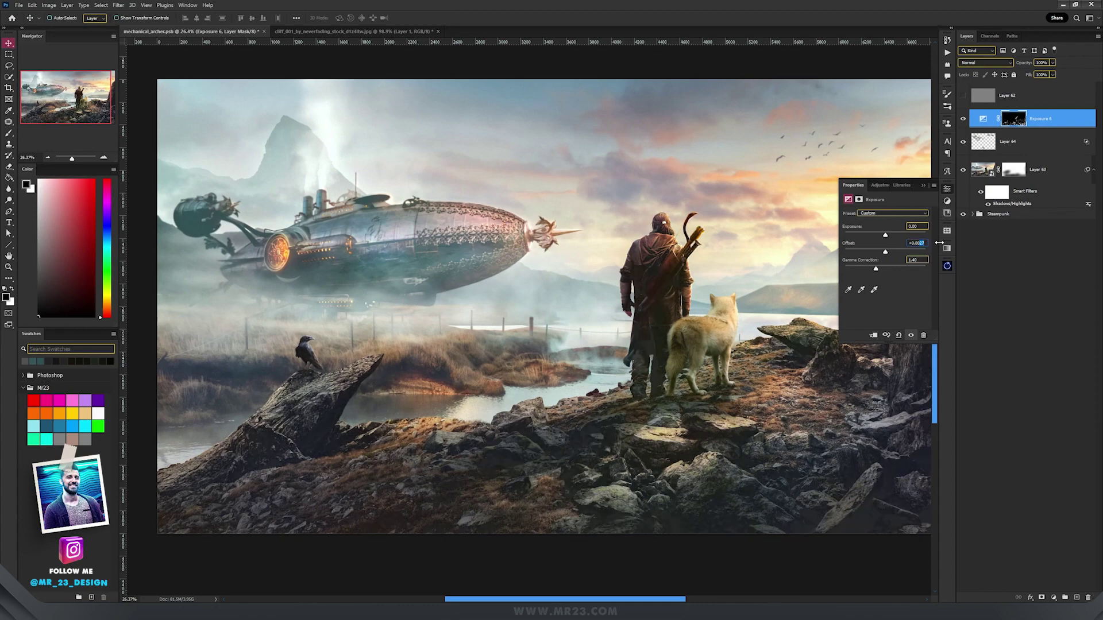
key("Return")
left_click(922, 185)
left_click_drag(785, 305, 726, 271)
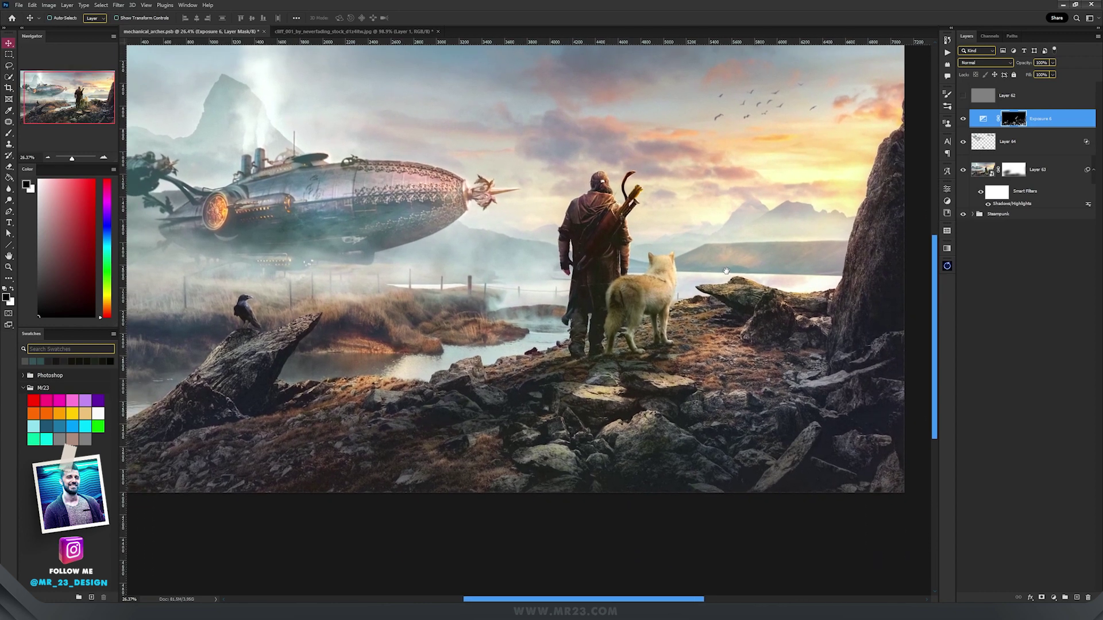
left_click(963, 119)
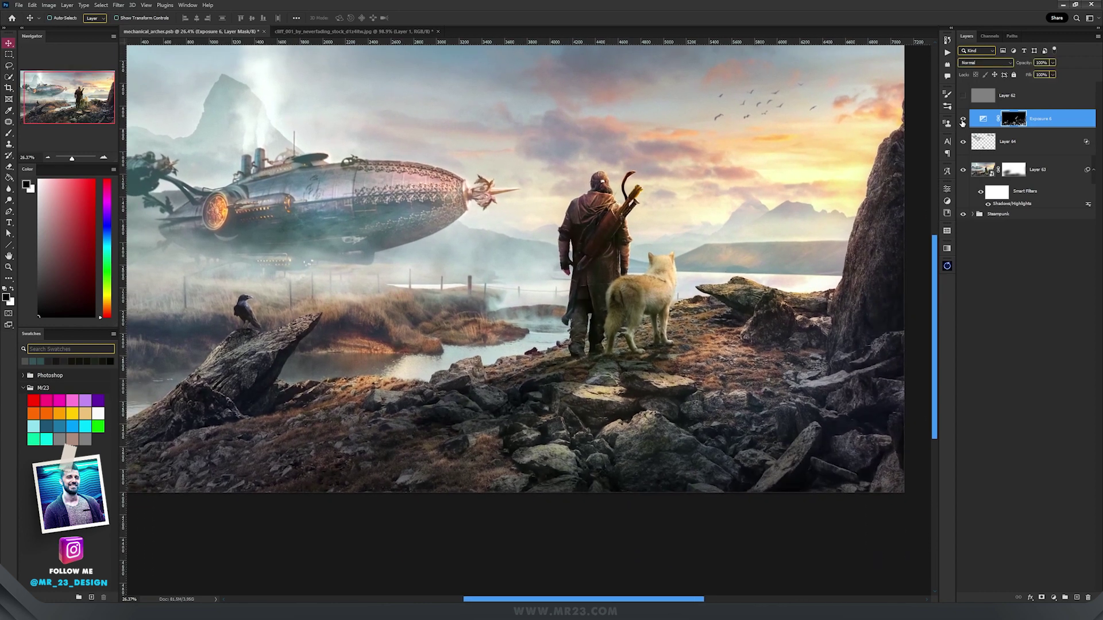
left_click(962, 119)
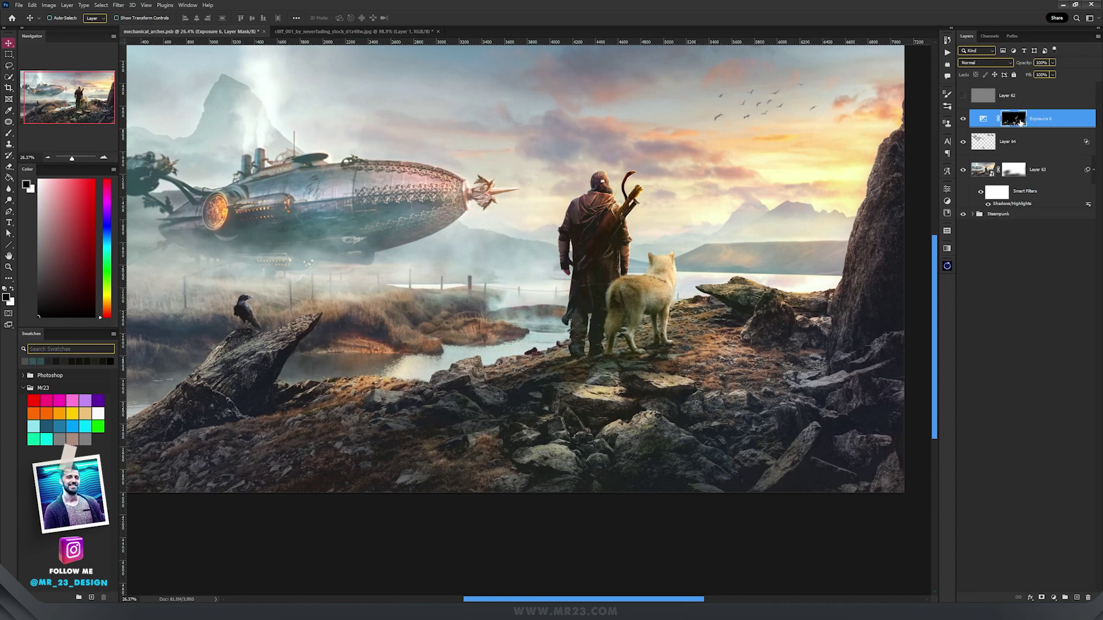
Brush the Exposure layer's mask with black over the foreground rocks, and toggle Group 3 to compare the shadow corrections
key("b")
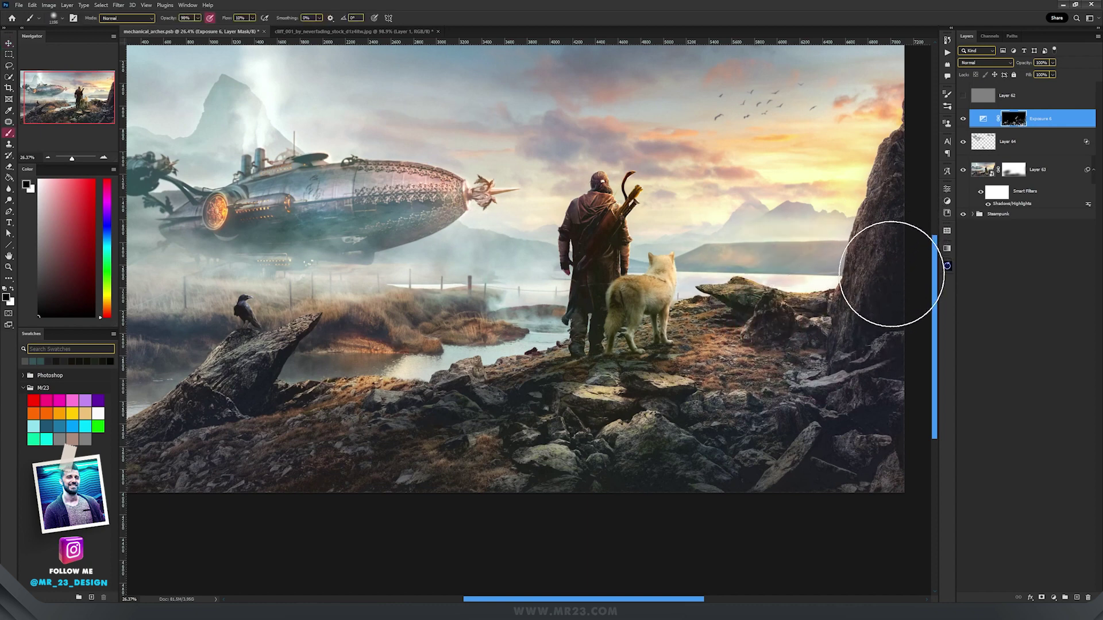
left_click_drag(459, 378, 535, 369)
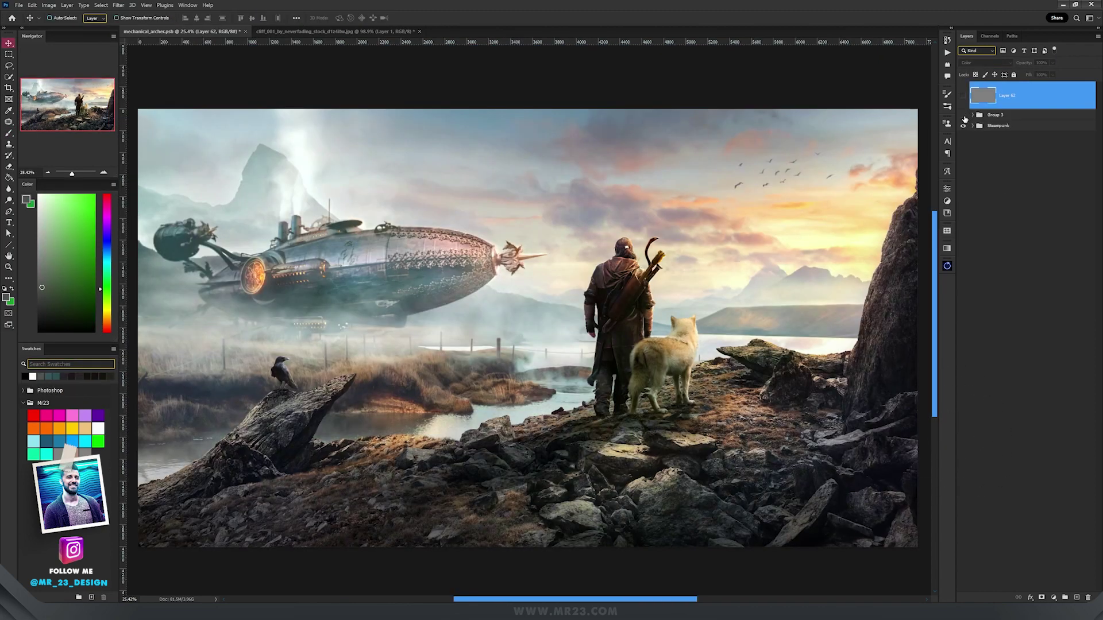
left_click(963, 117)
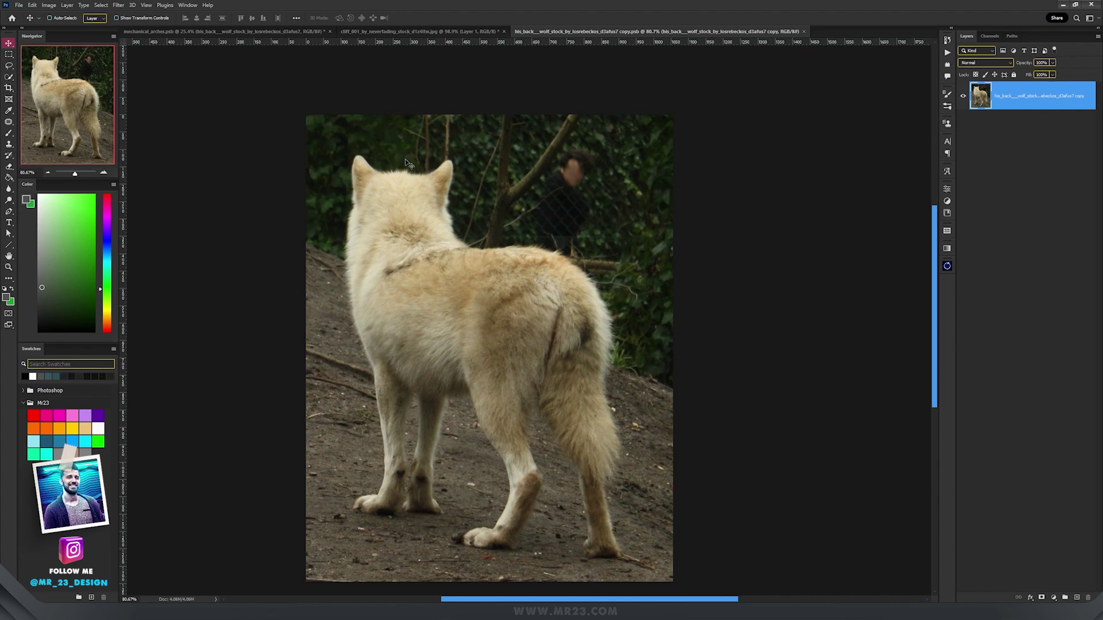
Select the wolf with Select Subject and add a layer mask to cut it out of its background
key("w")
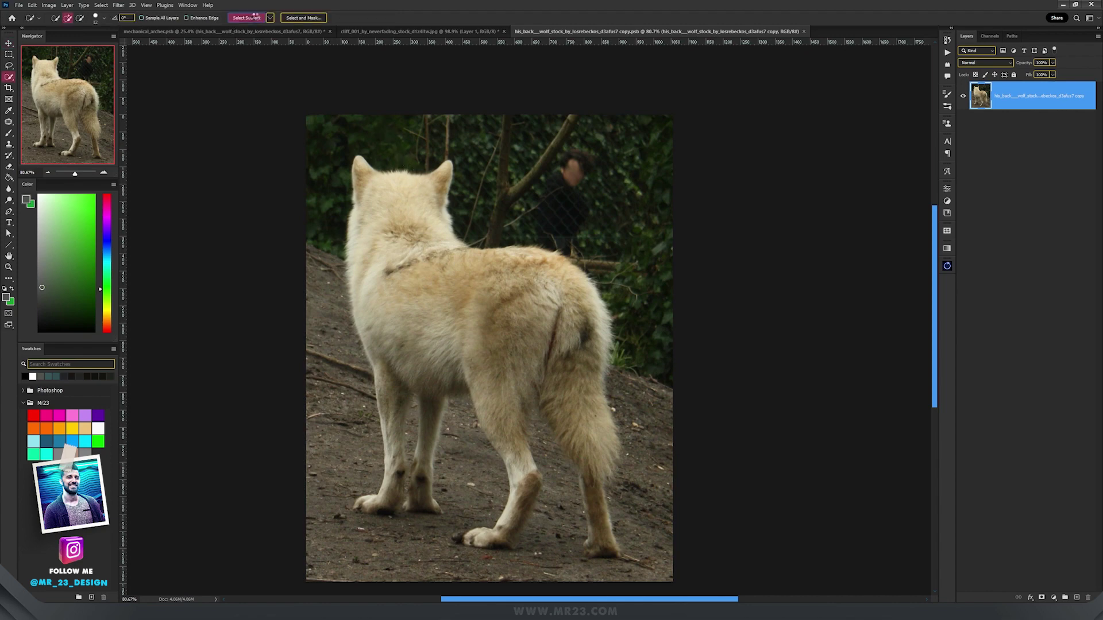
left_click(254, 16)
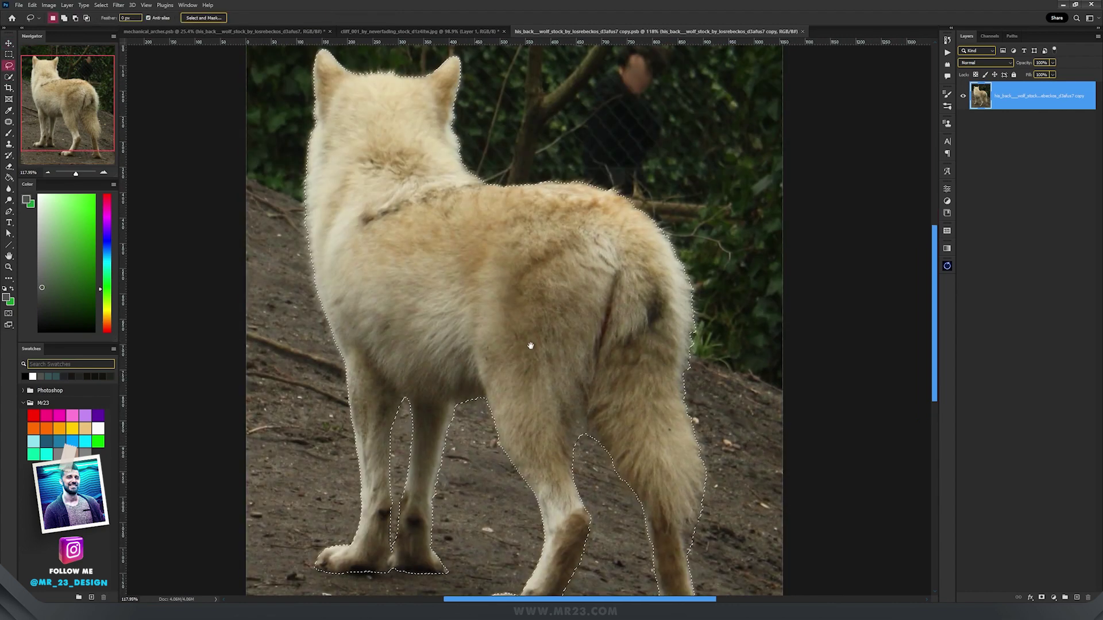
left_click(1041, 598)
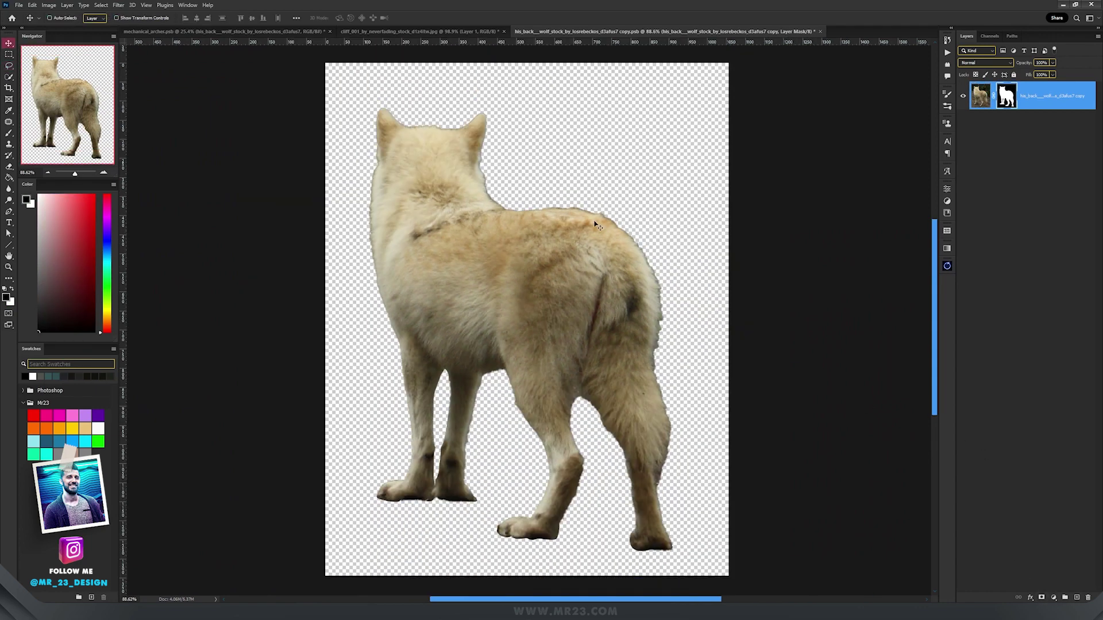
Duplicate the masked wolf layer above the grey background layer and hide the original
key("alt")
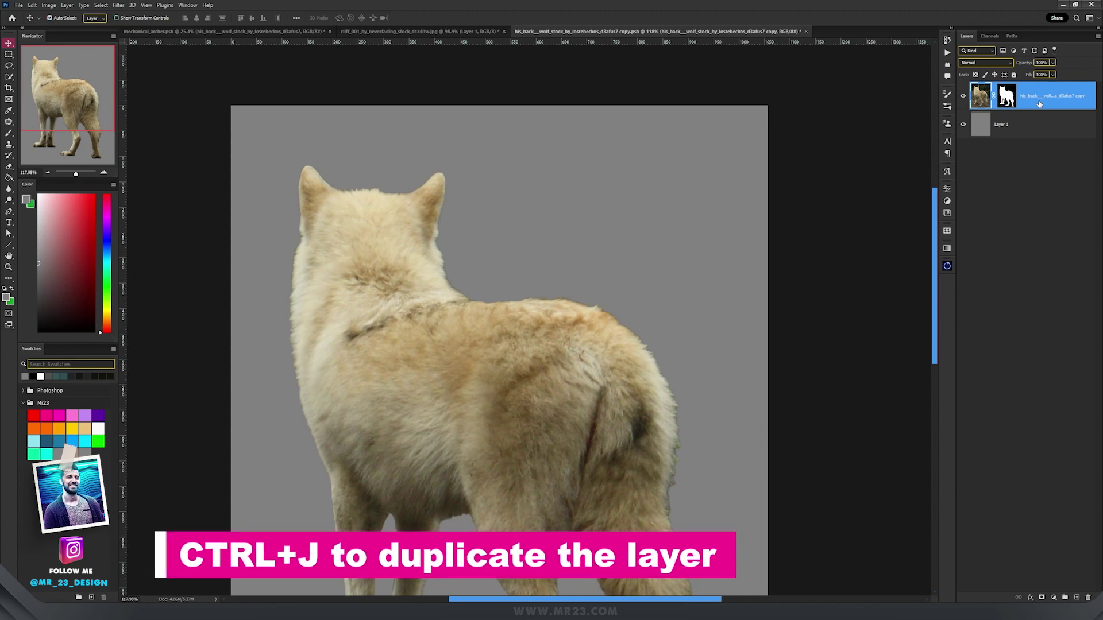
key("ctrl+j")
left_click(962, 124)
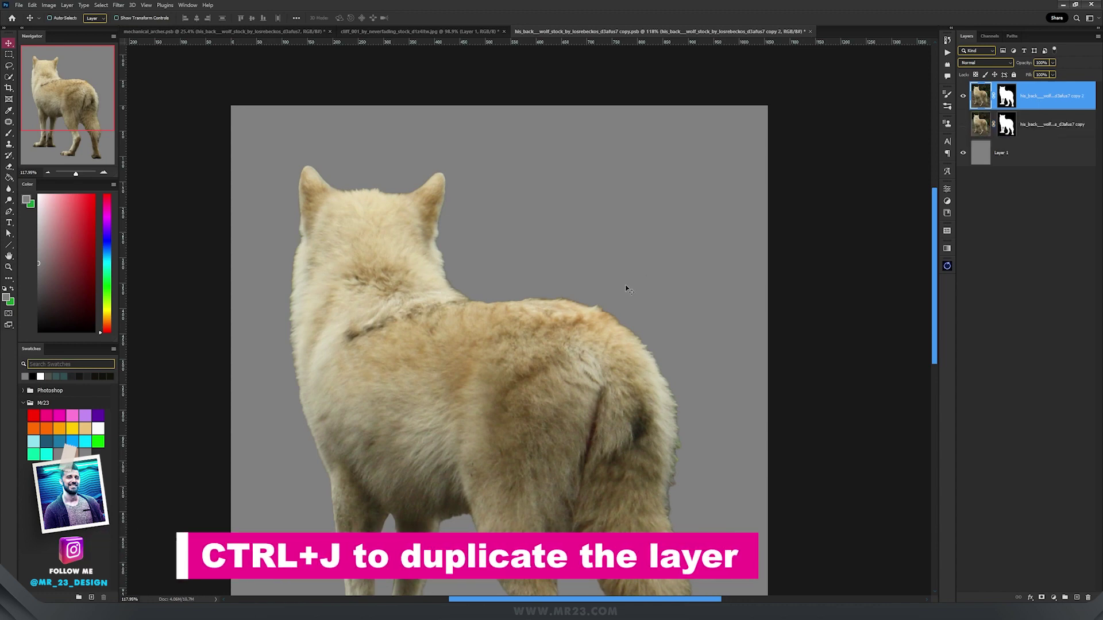
Apply the layer mask permanently on the duplicated wolf layer
scroll(546, 212, "down", 3)
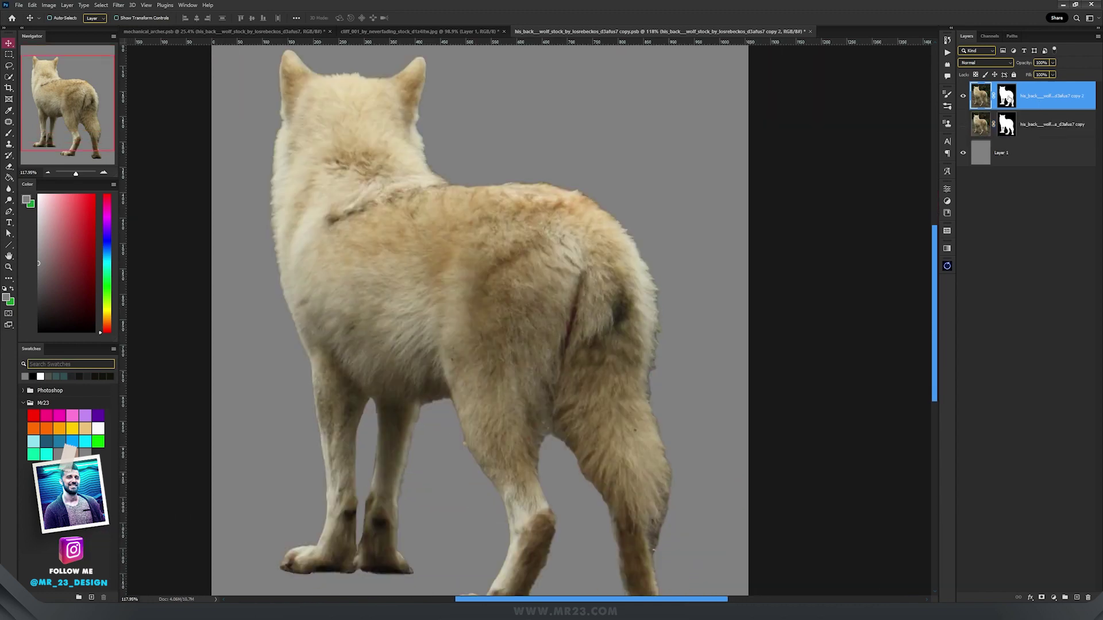
right_click(1006, 98)
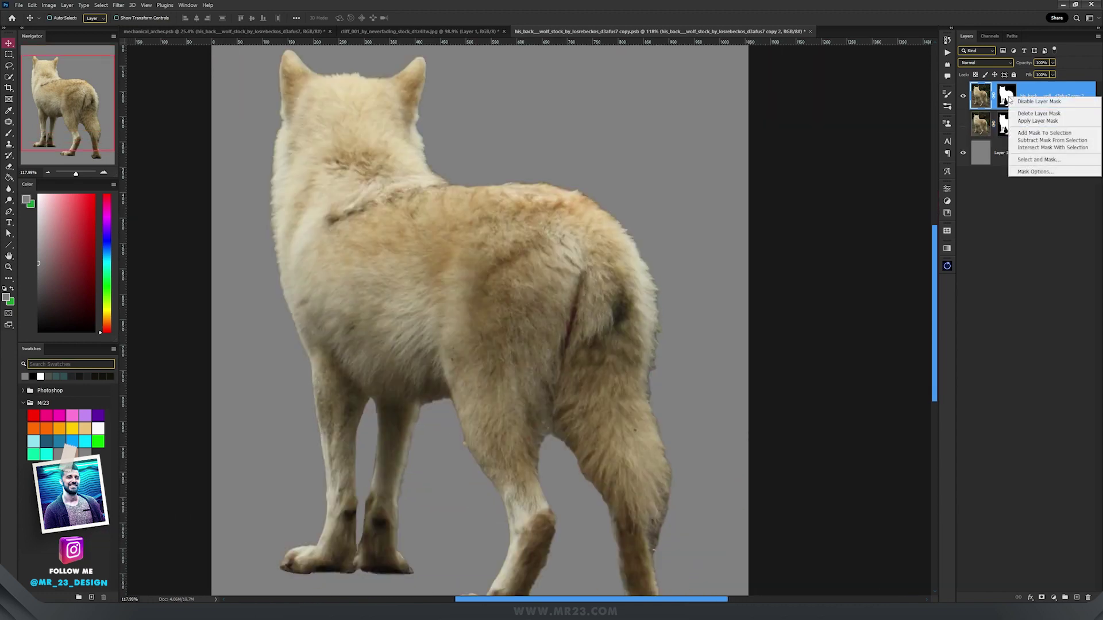
left_click(1032, 121)
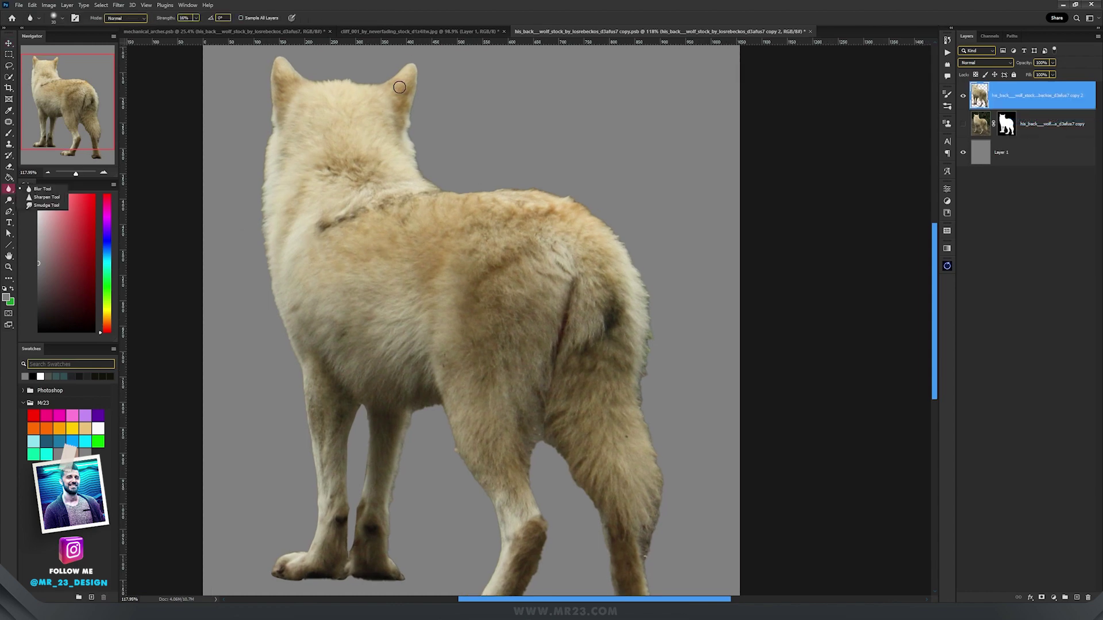
Set up the Smudge tool with the thin, slanted textured tip from the MR23 Brushes set
left_click(52, 206)
left_click_drag(368, 194, 316, 234)
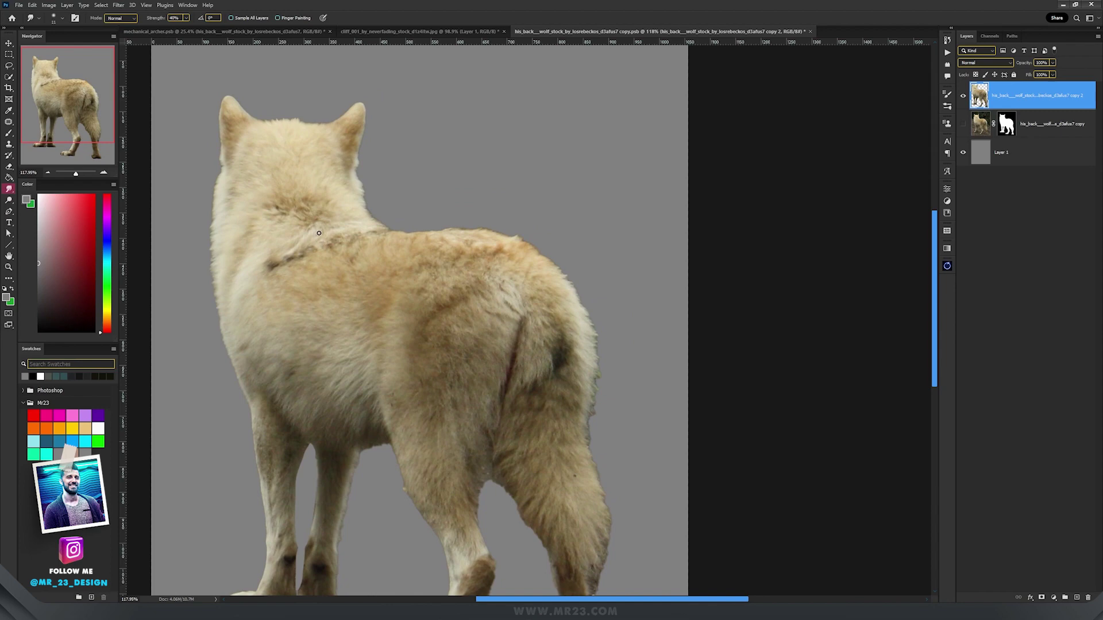
right_click(341, 236)
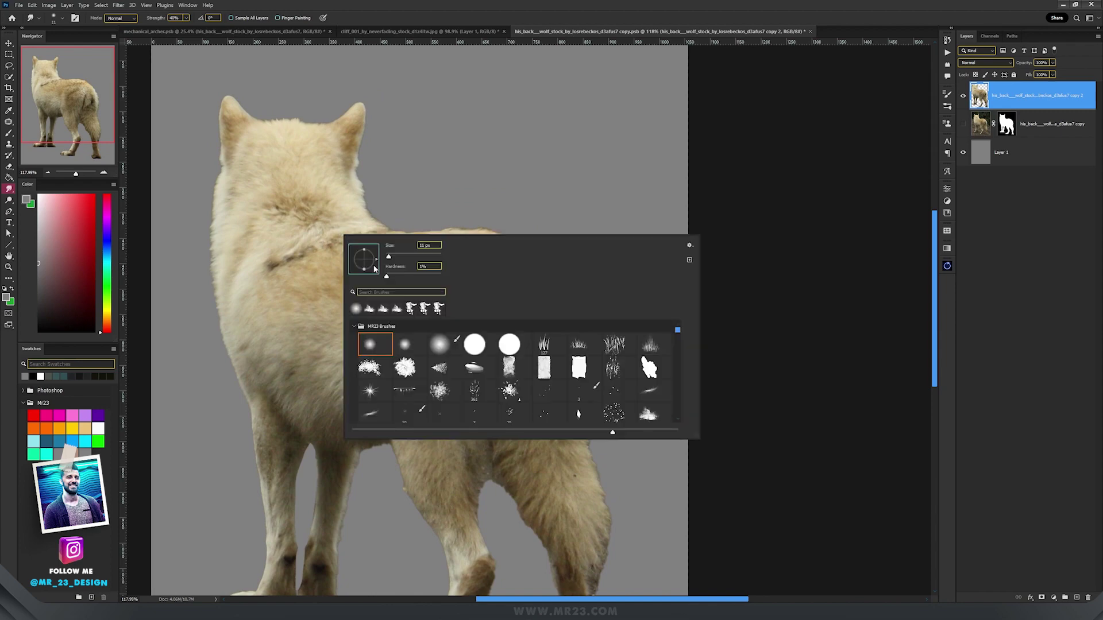
left_click(371, 417)
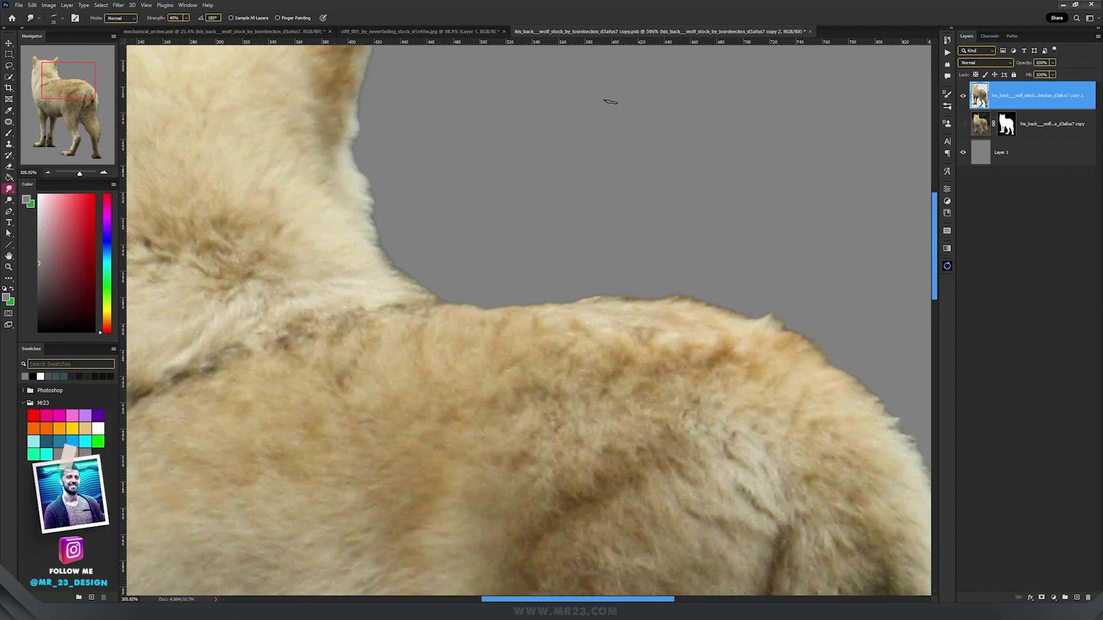
Raise the smudge strength to 78% and pull fur outward along the upper edge of the wolf's back, beginning behind the neck
left_click_drag(370, 115, 346, 177)
left_click_drag(258, 218, 320, 81)
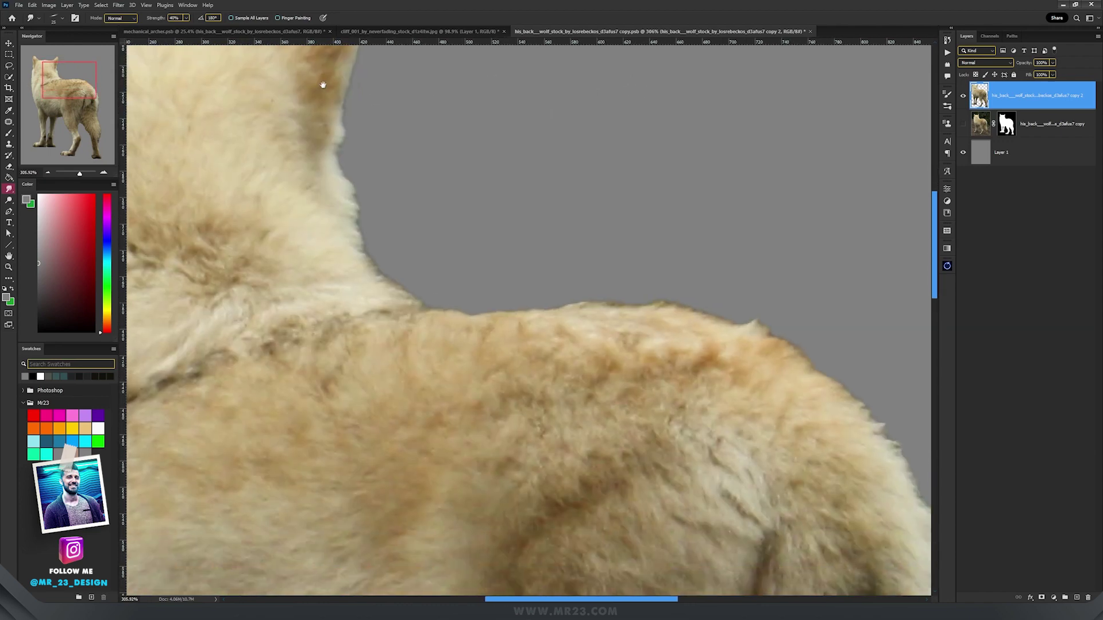
left_click_drag(362, 205, 270, 114)
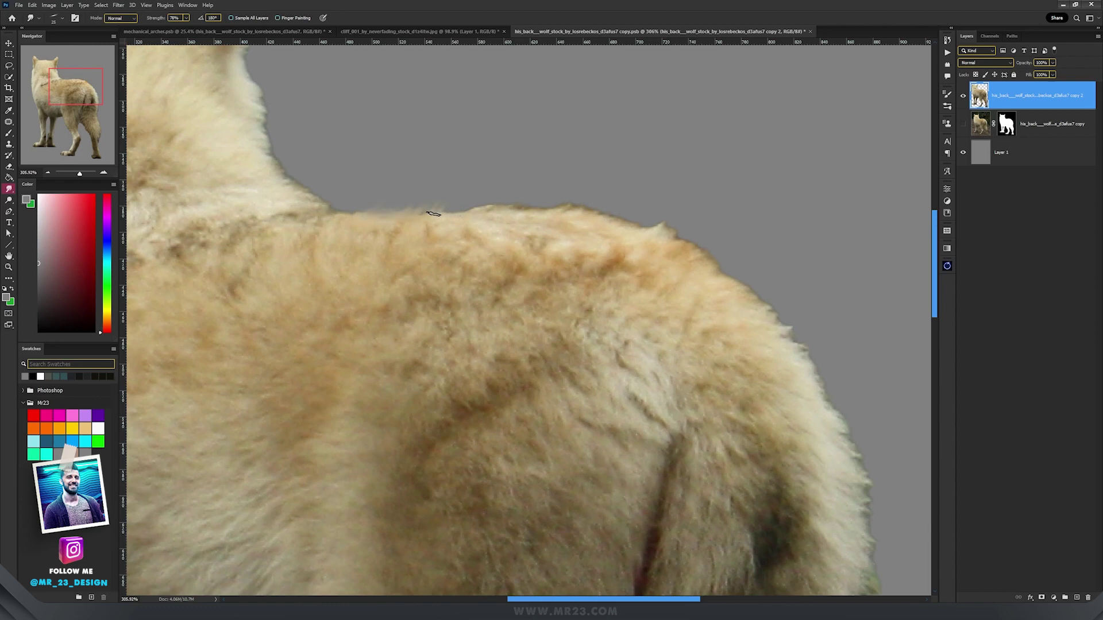
Smudge the fur outward along the wolf's rump, tail and outer hind leg down to the paw
scroll(533, 197, "right", 10)
scroll(505, 288, "down", 8)
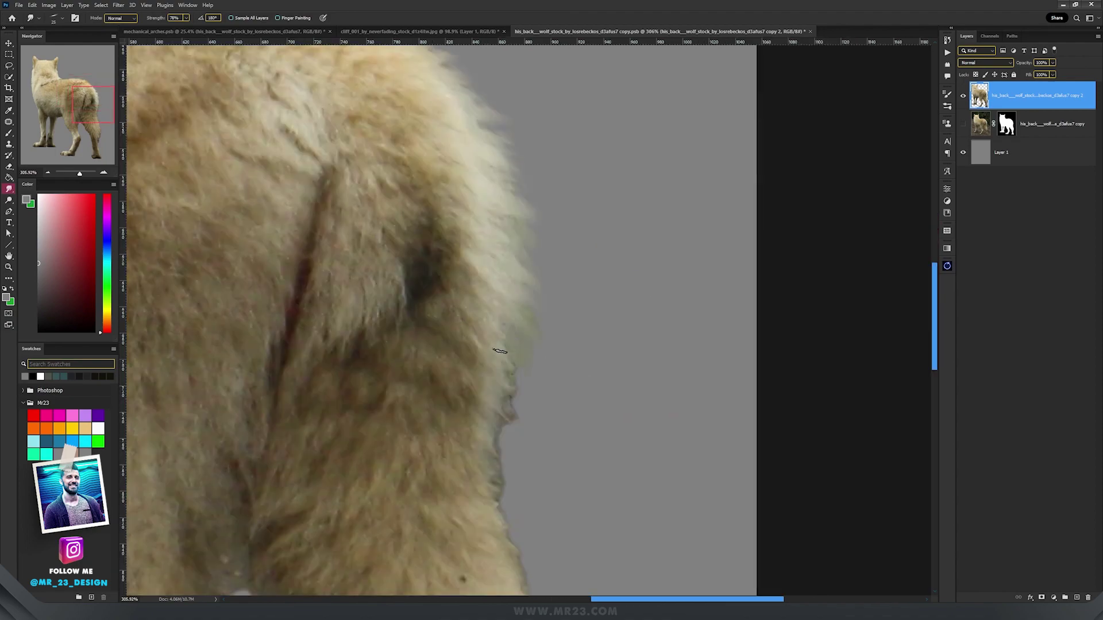
scroll(459, 253, "left", 4)
scroll(394, 315, "down", 3)
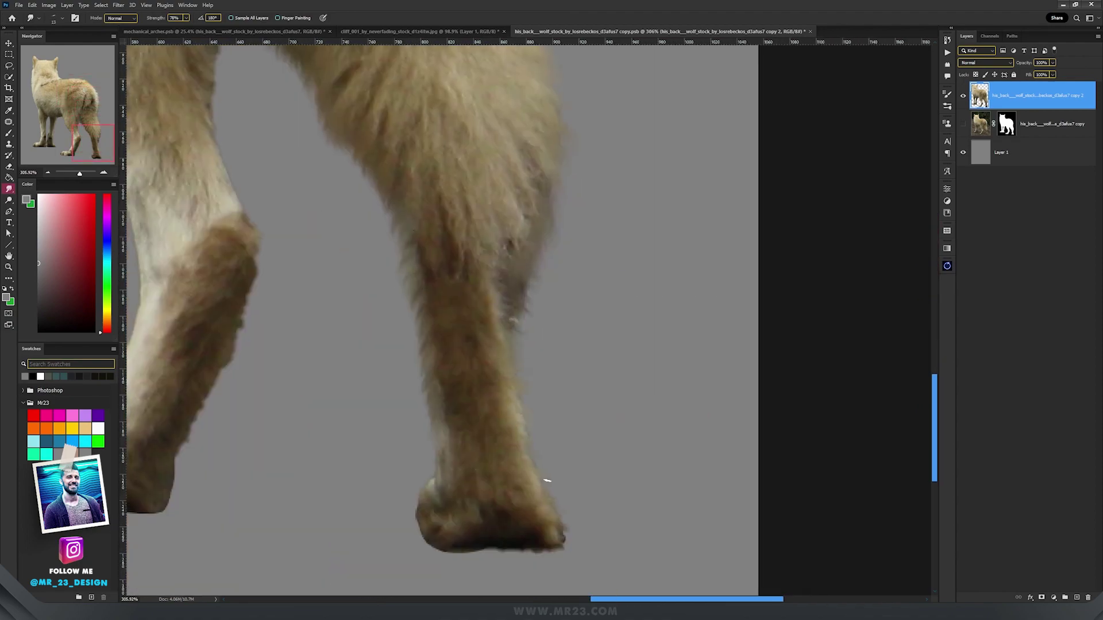
Smudge the fur edges around the gaps between the hind legs, belly and inner front leg
scroll(436, 368, "up", 5)
scroll(339, 260, "left", 6)
scroll(465, 347, "up", 3)
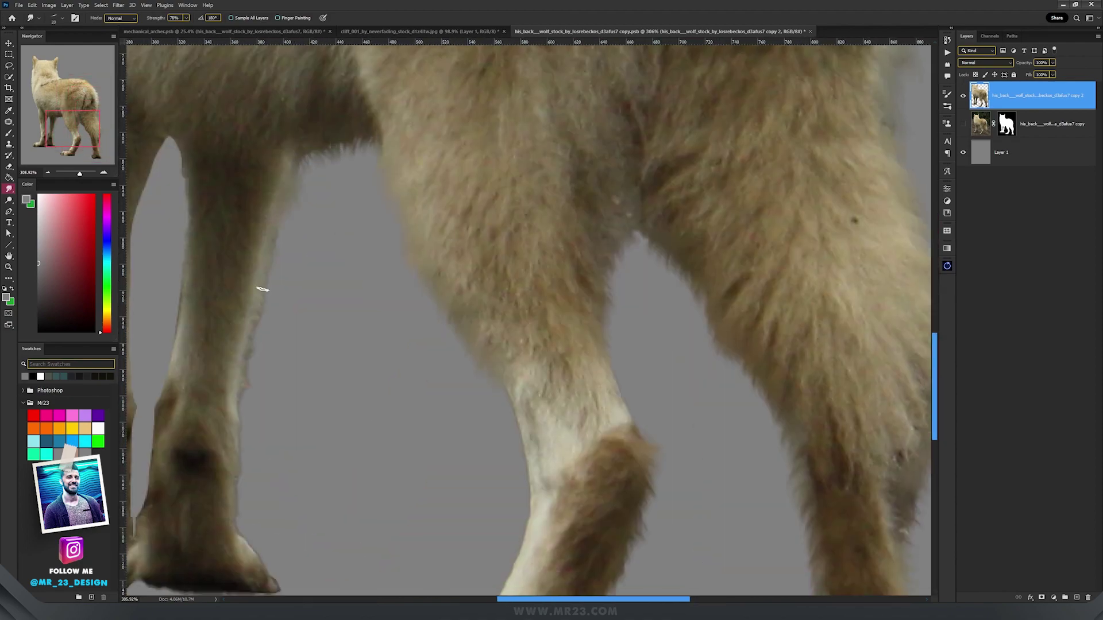
scroll(263, 289, "left", 4)
scroll(278, 172, "up", 2)
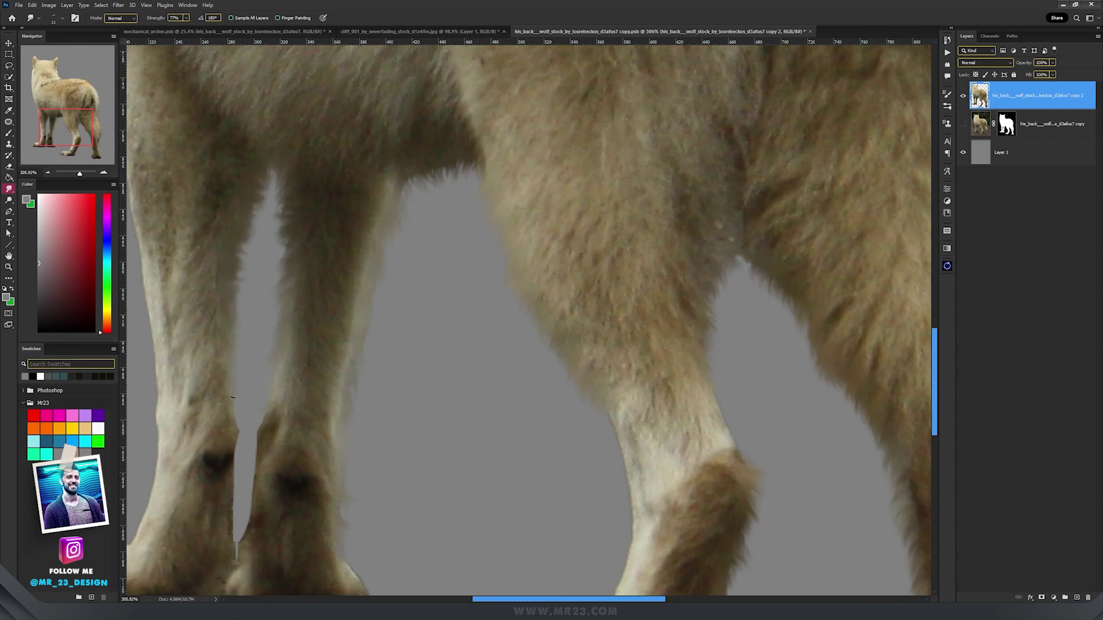
Smudge the fur edges along the outer front leg, chest, neck, top of the head and ears
scroll(232, 397, "left", 4)
scroll(258, 373, "down", 3)
scroll(344, 337, "up", 9)
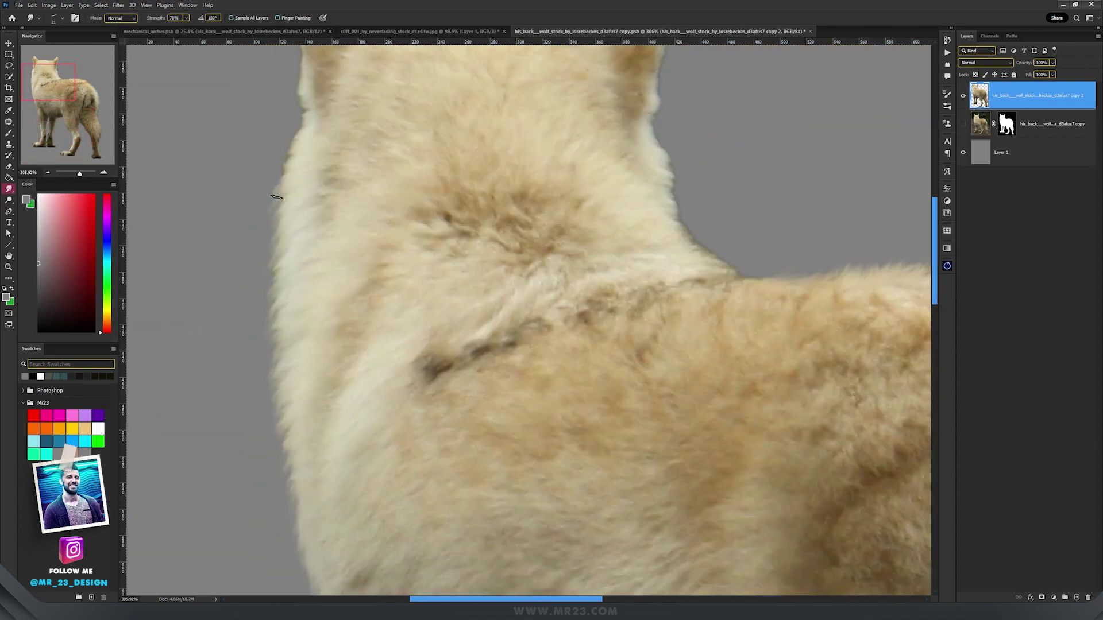
scroll(287, 230, "up", 5)
scroll(505, 276, "up", 2)
scroll(563, 321, "up", 2)
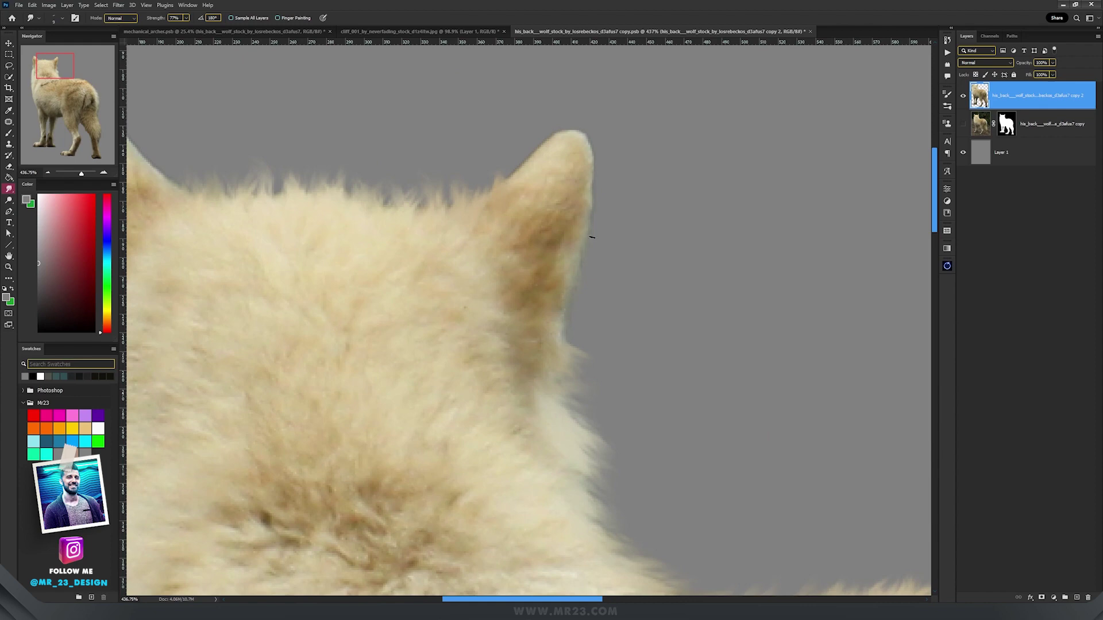
Switch the Smudge tool to the soft round tip at 3 px size and 0% hardness, working near the wolf's head
scroll(433, 153, "down", 3)
scroll(436, 172, "down", 5)
scroll(434, 223, "down", 2)
key("b")
key("r")
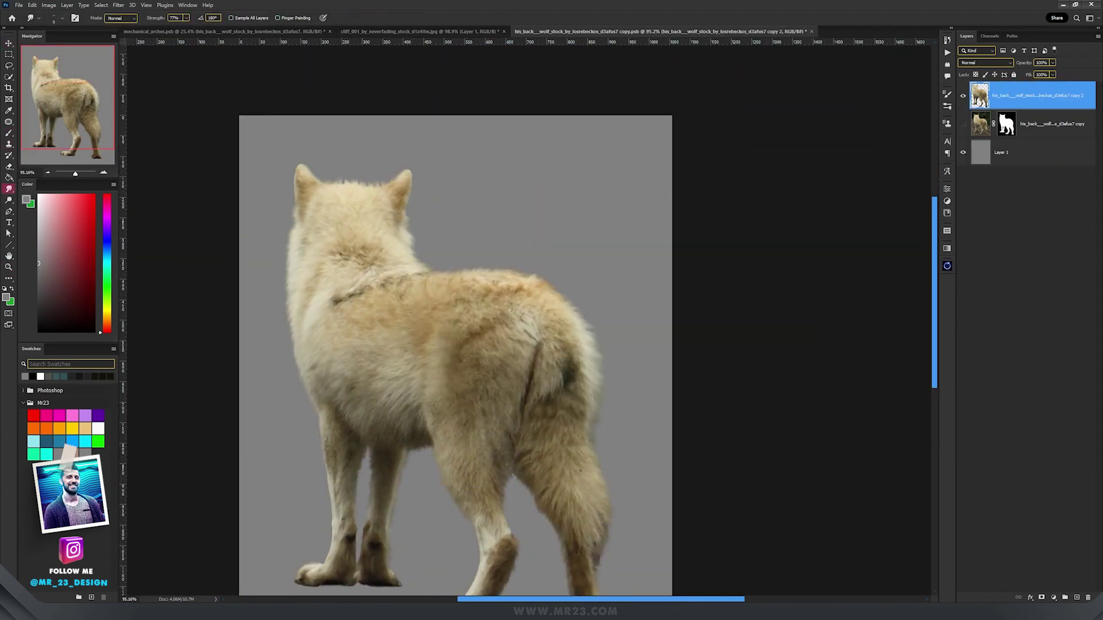
right_click(385, 249)
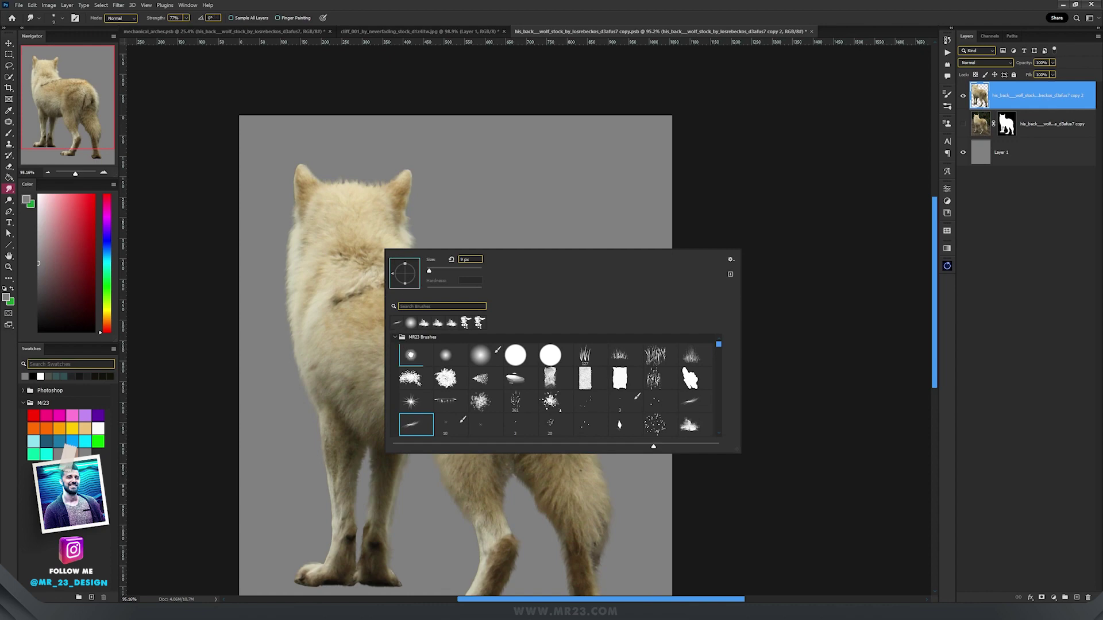
double_click(410, 354)
scroll(442, 211, "up", 8)
right_click(434, 178)
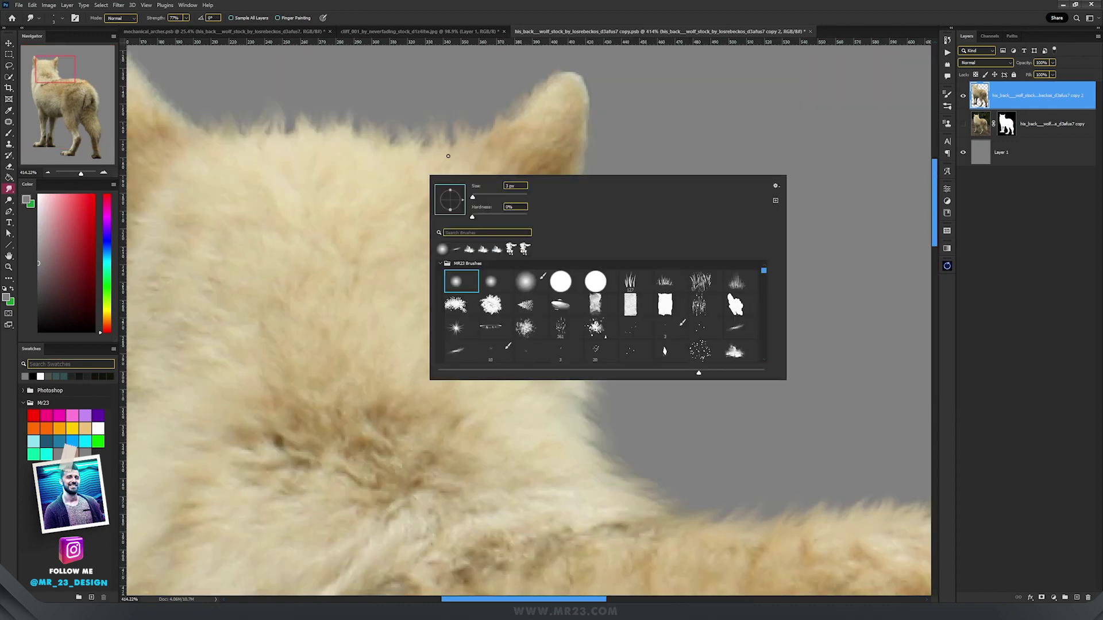
left_click(480, 13)
Pull fine individual hairs outward along the wolf's neck, back and leg edges with the small soft smudge tip
left_click_drag(558, 259, 451, 207)
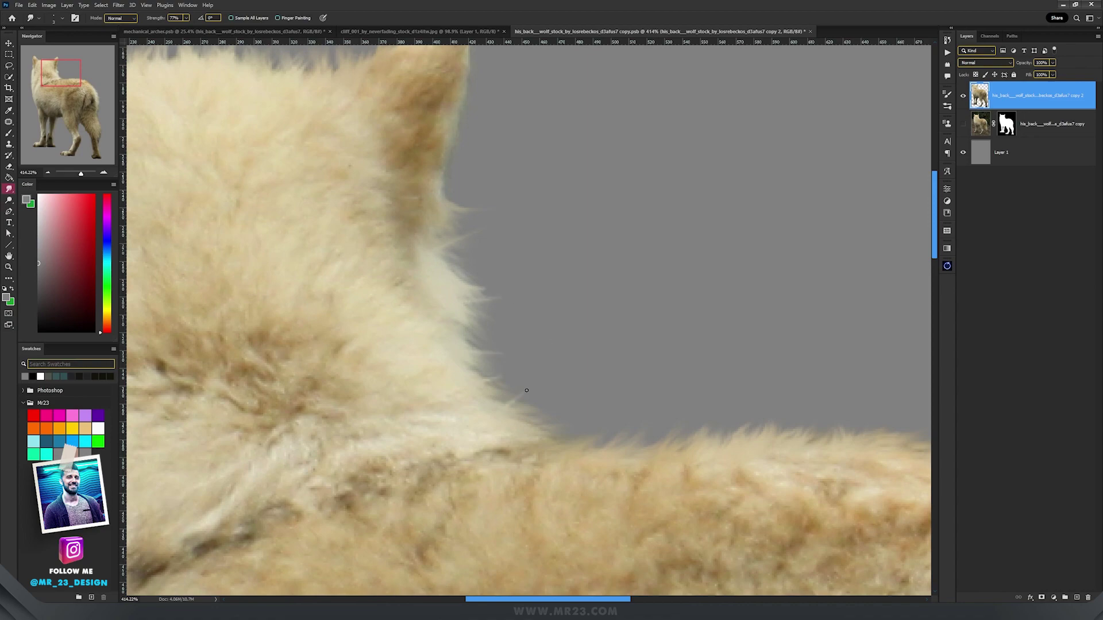
scroll(526, 390, "down", 4)
left_click_drag(413, 551, 301, 294)
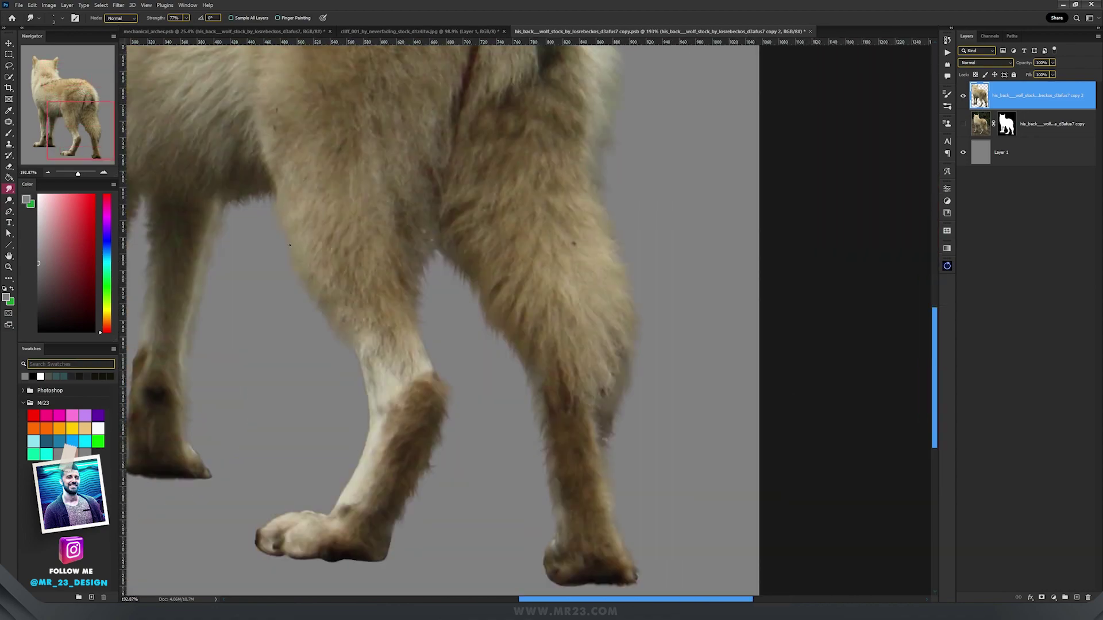
scroll(301, 294, "down", 3)
key("v")
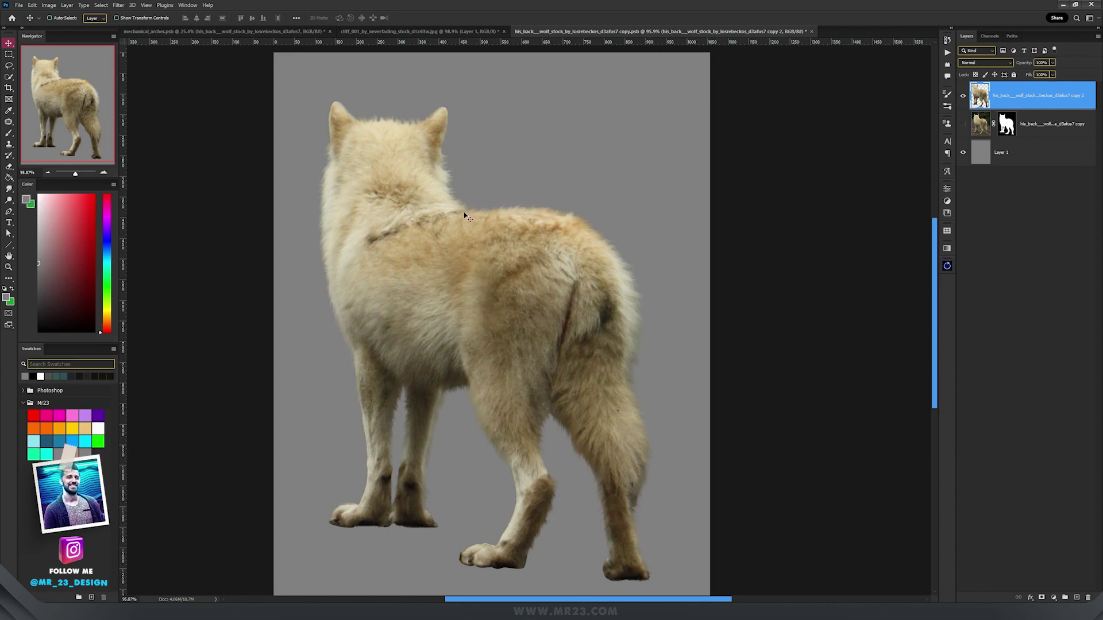
Bring the refined wolf layer into mechanical_archer.psb beside the archer and check its fur edge against the dark coat
left_click_drag(440, 208, 679, 368)
key("ctrl+z")
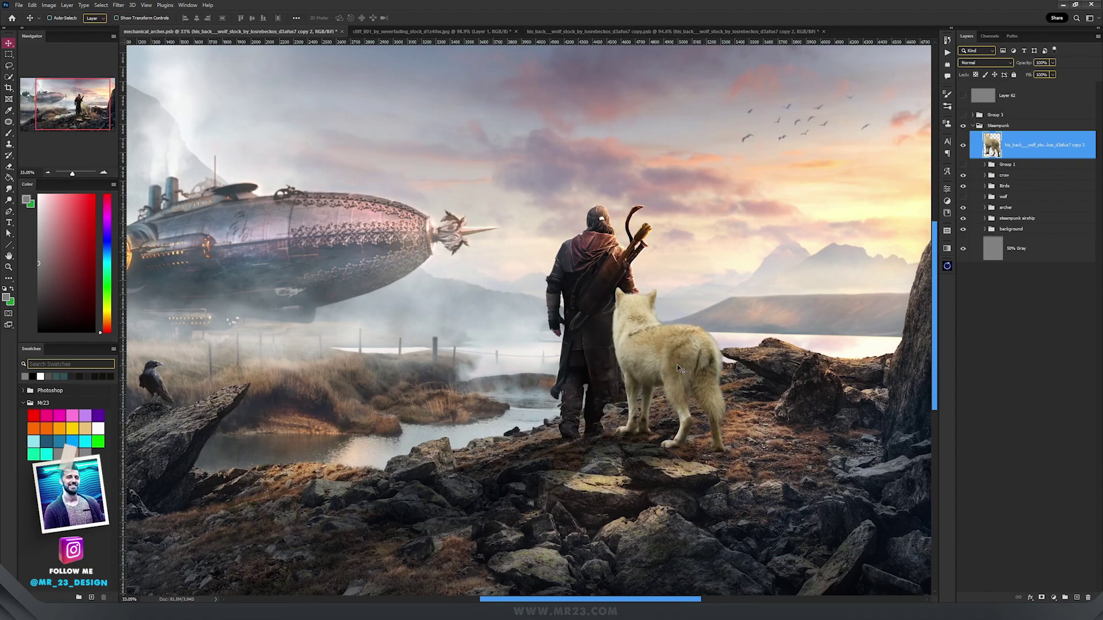
scroll(655, 345, "up", 10)
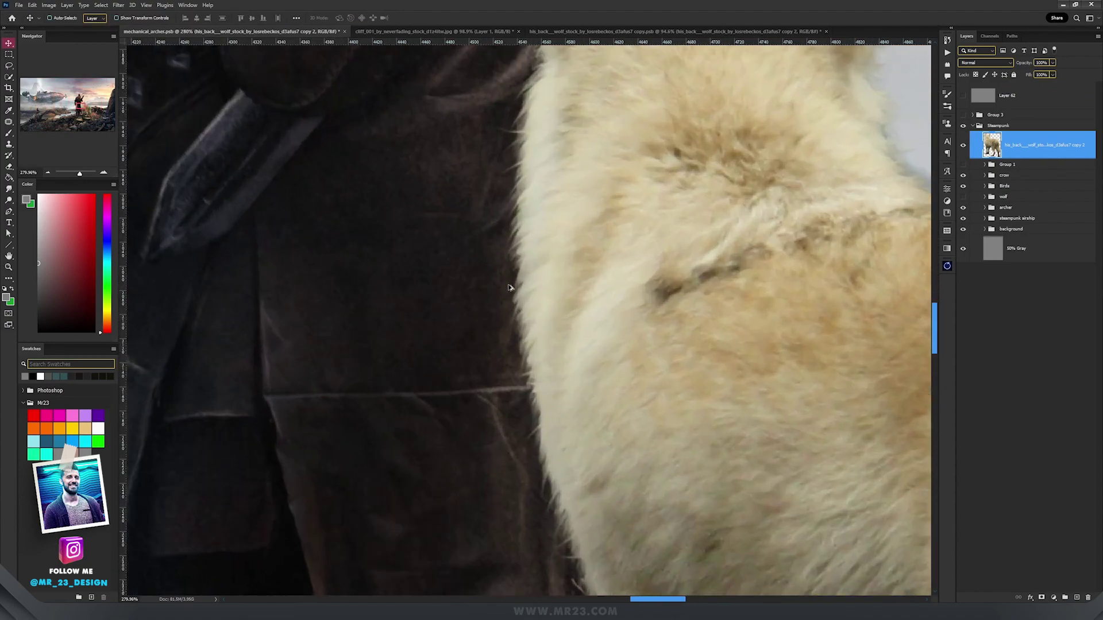
scroll(511, 288, "down", 2)
left_click_drag(614, 304, 637, 297)
scroll(638, 297, "down", 6)
Reposition the wolf on the rocks beside the archer and adjust its placement with Free Transform
left_click_drag(691, 316, 708, 363)
key("ctrl+t")
right_click(693, 274)
left_click(741, 441)
left_click_drag(784, 194, 738, 242)
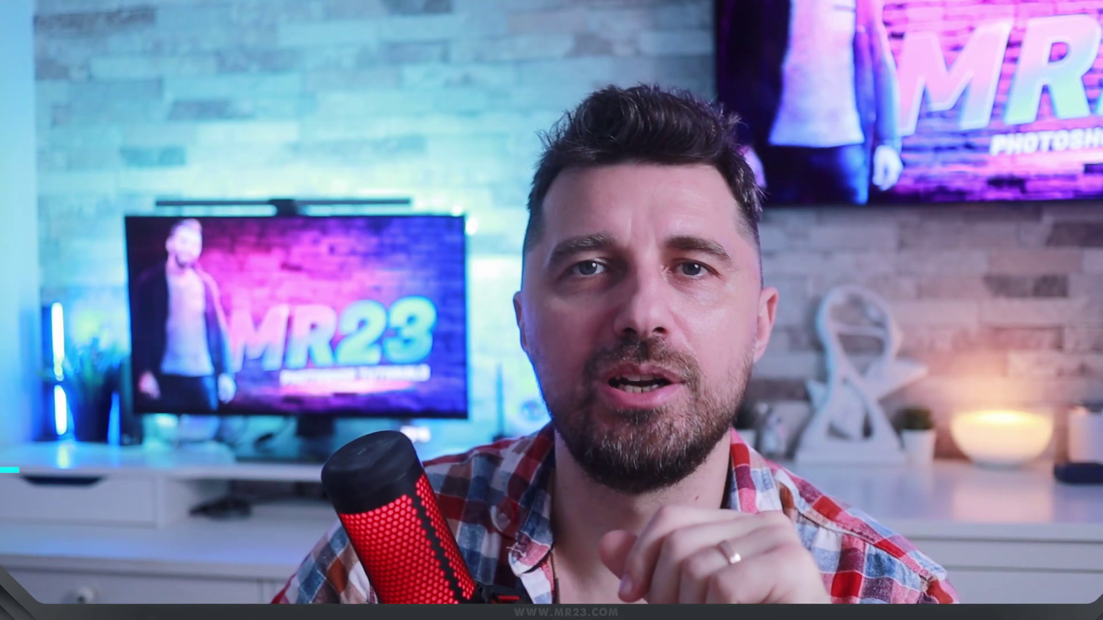